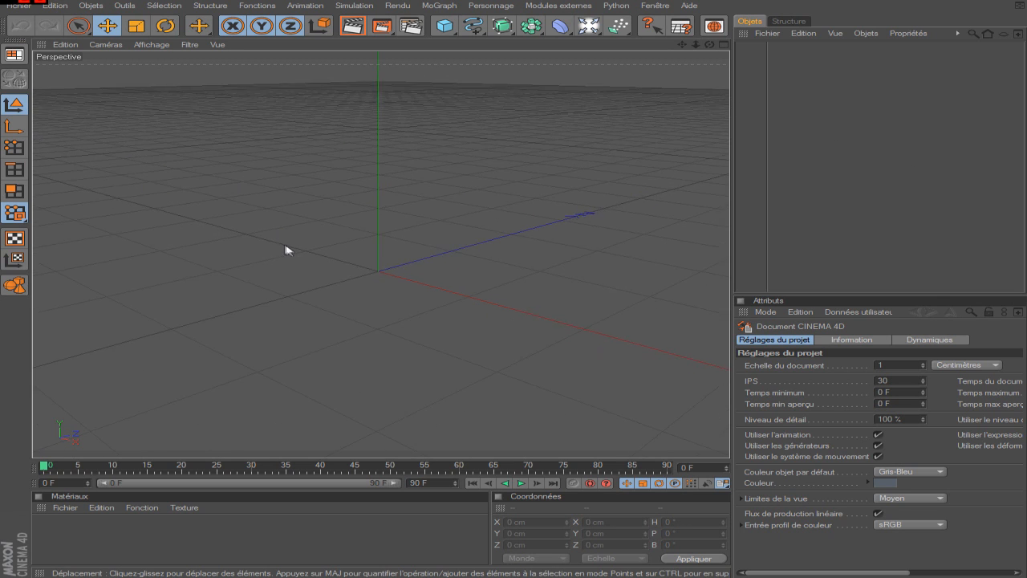
- Examine the empty scene's grid and axes by zooming the perspective view in and out and orbiting it
scroll(341, 247, "down", 3)
scroll(342, 246, "up", 5)
scroll(342, 247, "down", 2)
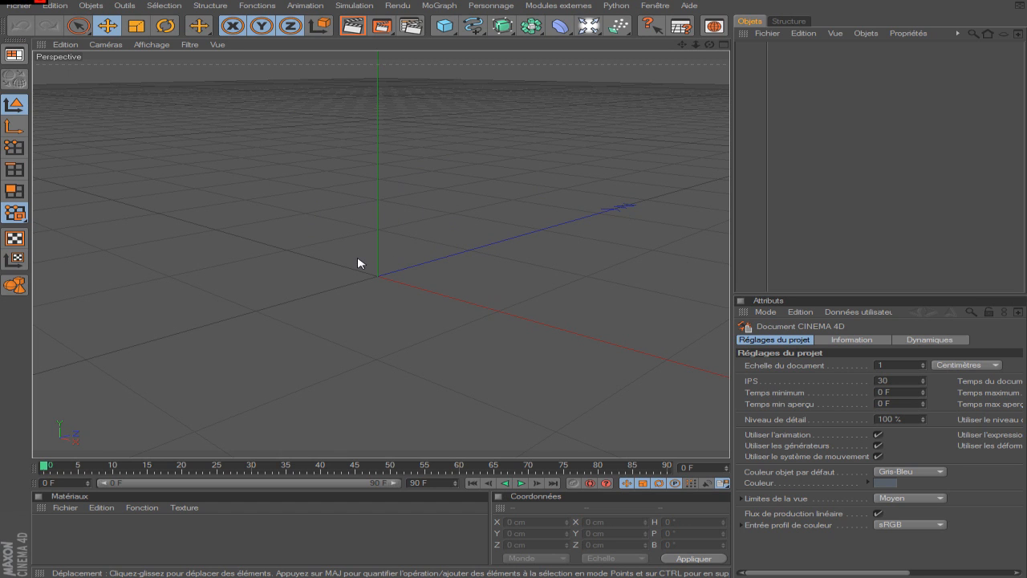
scroll(360, 263, "down", 2)
scroll(360, 263, "up", 5)
scroll(363, 264, "down", 2)
scroll(364, 264, "down", 4)
scroll(364, 264, "up", 4)
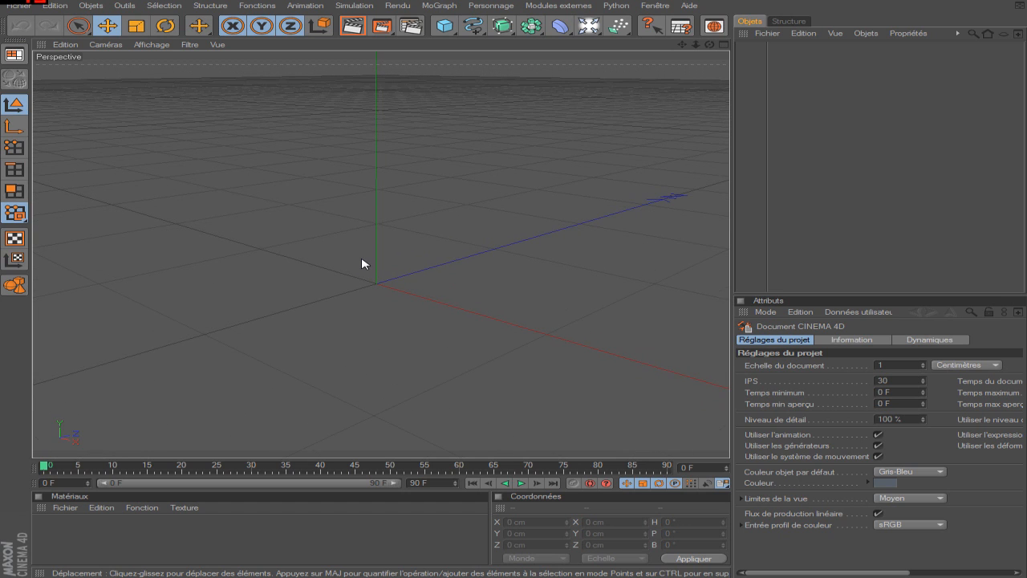
scroll(363, 263, "down", 1)
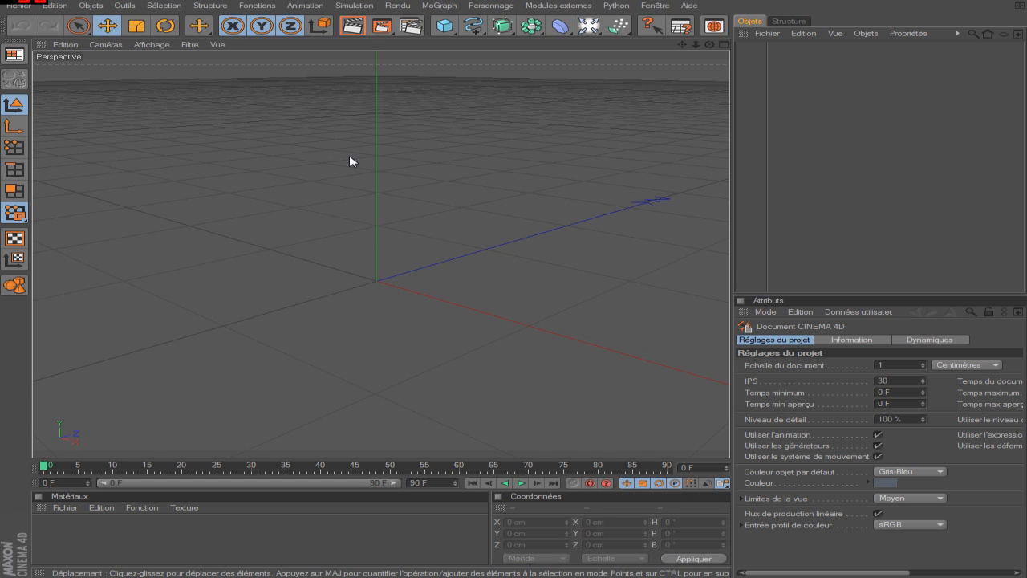
left_click_drag(363, 90, 410, 236, "alt")
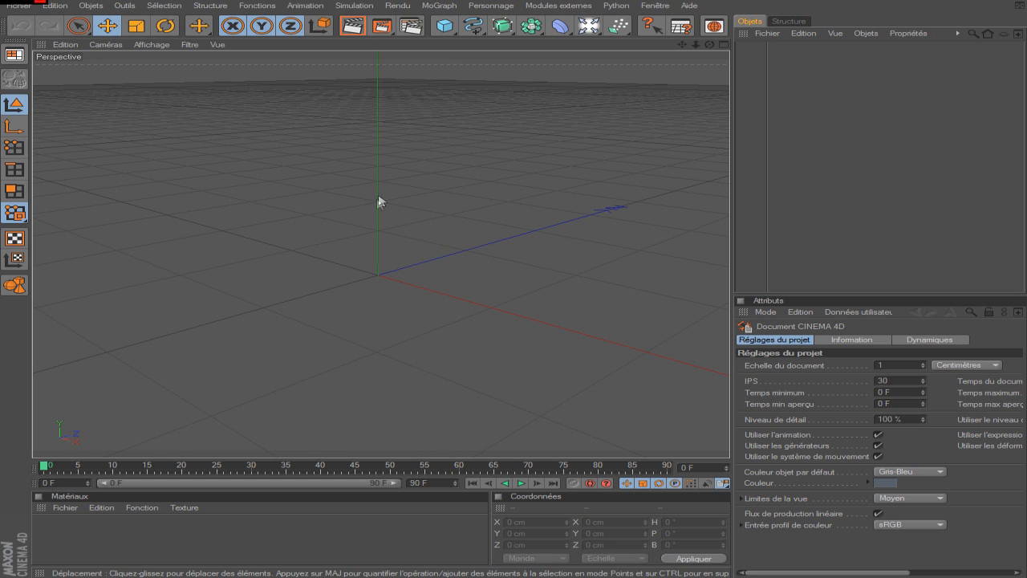
scroll(357, 210, "down", 3)
scroll(361, 217, "up", 4)
scroll(384, 287, "up", 2)
scroll(382, 281, "down", 4)
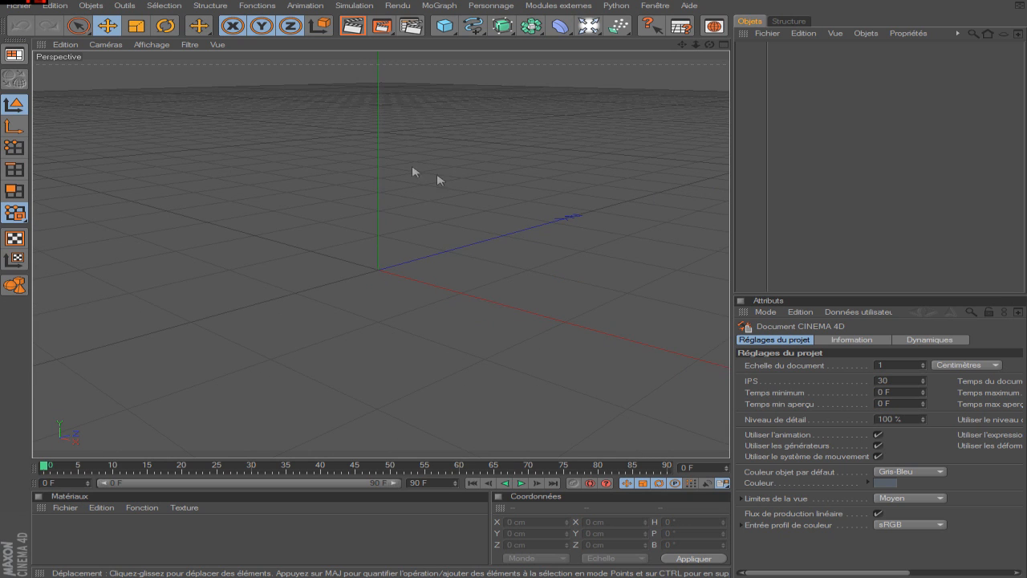
scroll(515, 205, "up", 1)
scroll(377, 194, "down", 1)
scroll(377, 194, "down", 1)
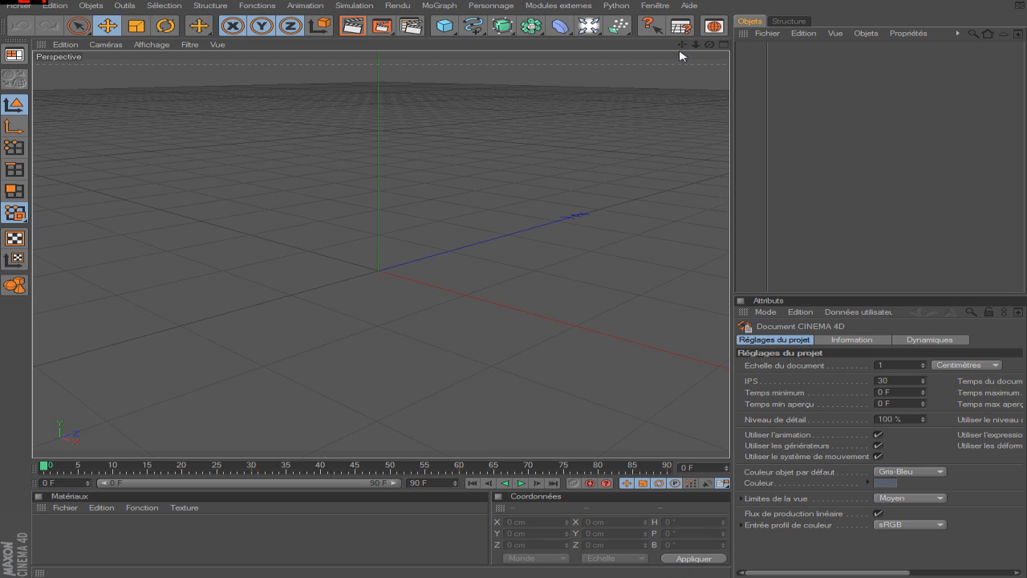
- Pan, zoom and orbit the perspective view with the viewport navigation controls until the grid is seen from higher above
mouse_move(683, 46)
left_mouse_down()
mouse_move(784, 105)
mouse_move(683, 48)
left_mouse_up()
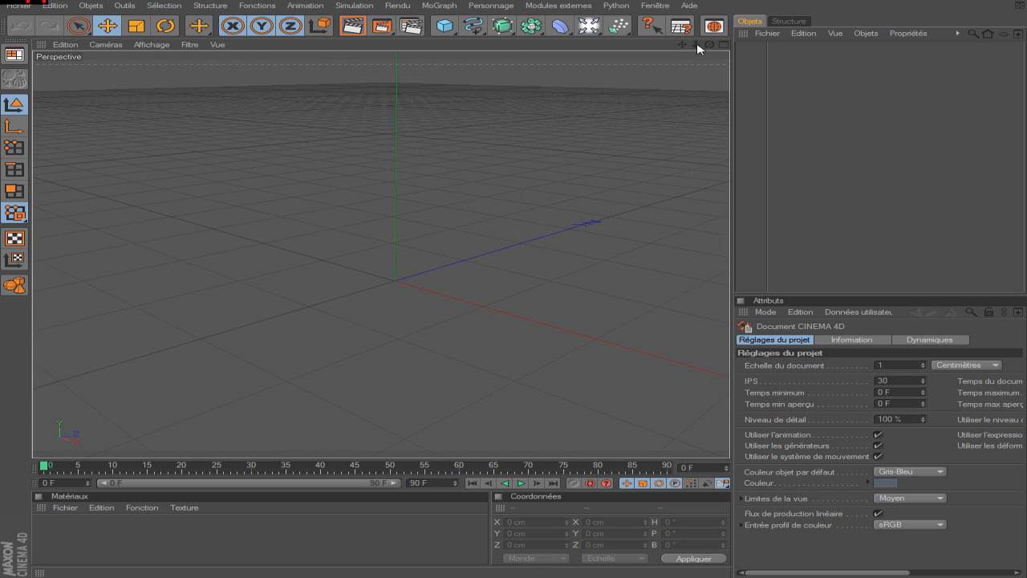
mouse_move(695, 45)
left_mouse_down()
mouse_move(679, 46)
mouse_move(726, 44)
mouse_move(697, 45)
left_mouse_up()
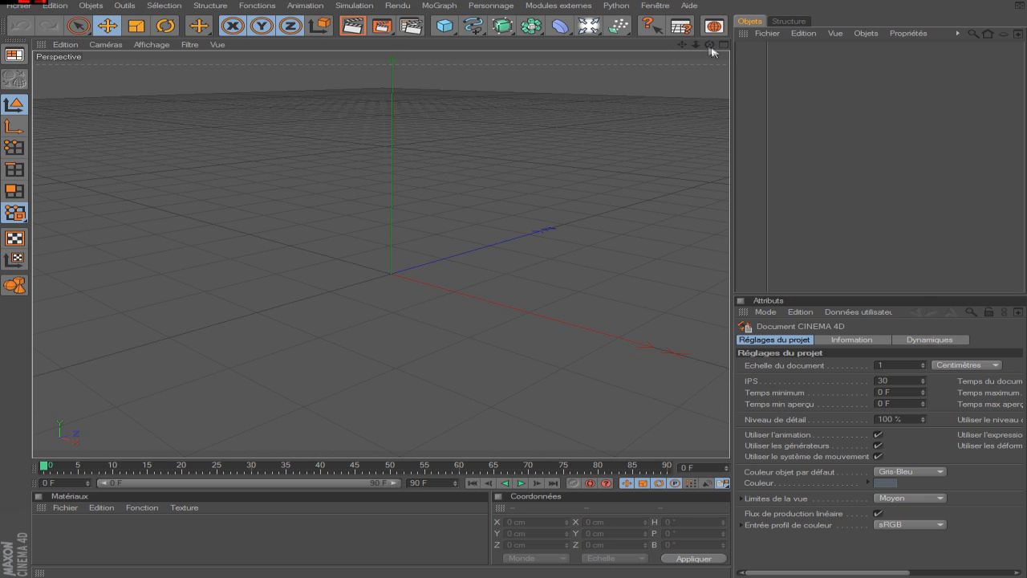
mouse_move(709, 44)
left_mouse_down()
mouse_move(700, 46)
mouse_move(707, 44)
left_mouse_up()
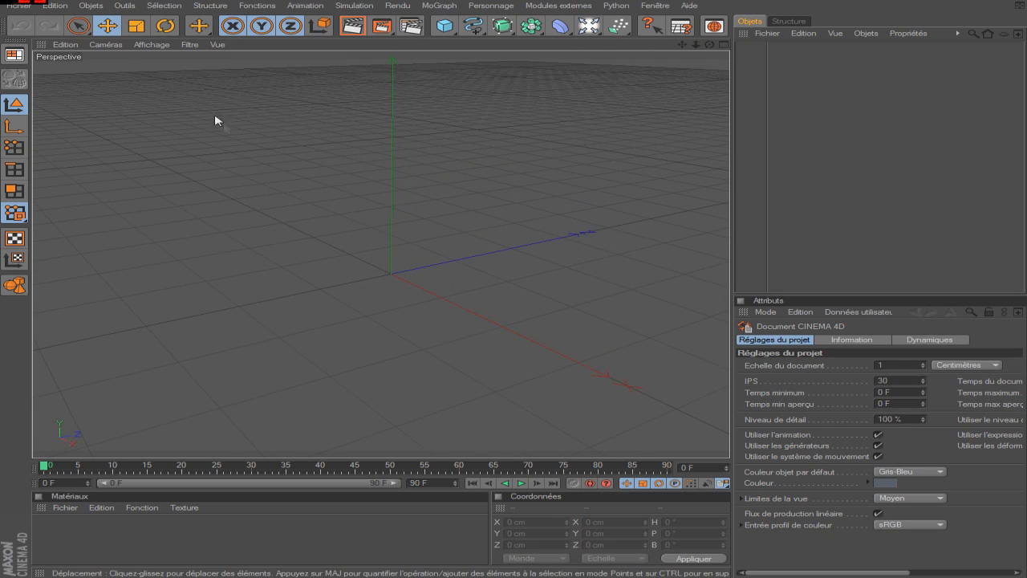
scroll(383, 211, "down", 3)
scroll(383, 211, "up", 4)
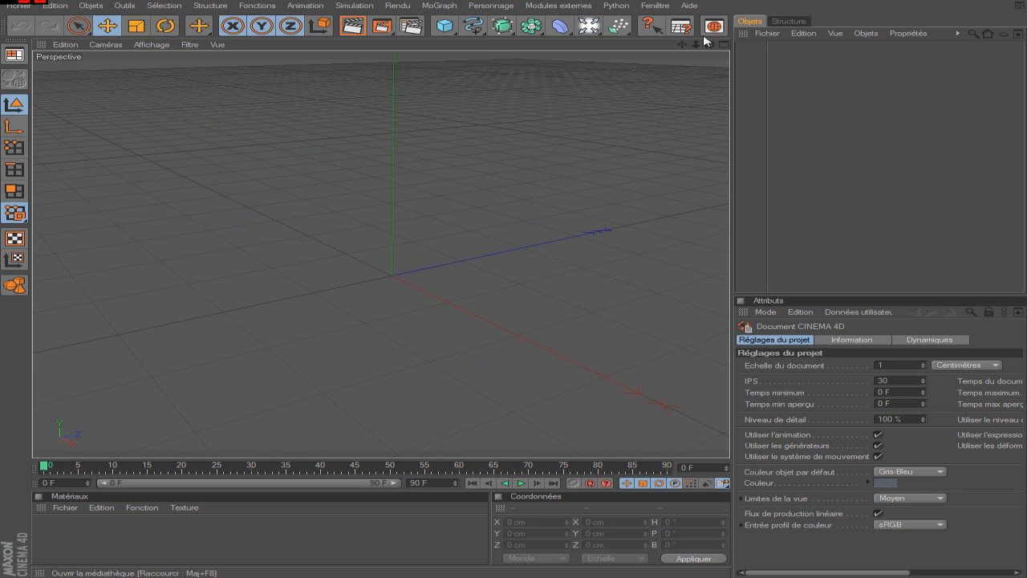
left_click_drag(710, 45, 682, 101)
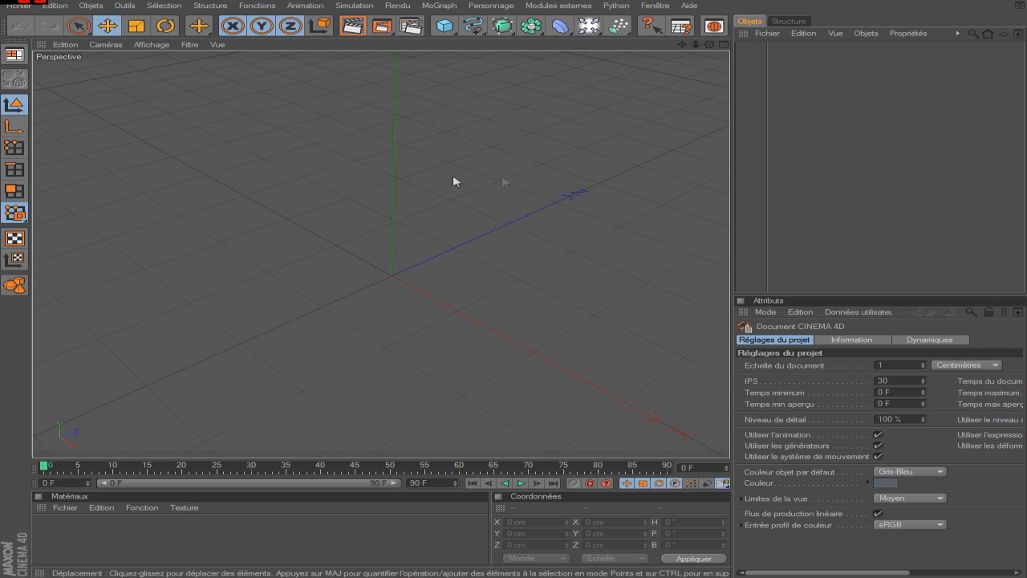
- Switch between the four-view layout and single enlarged views, returning to the full Perspective view
left_click(722, 46)
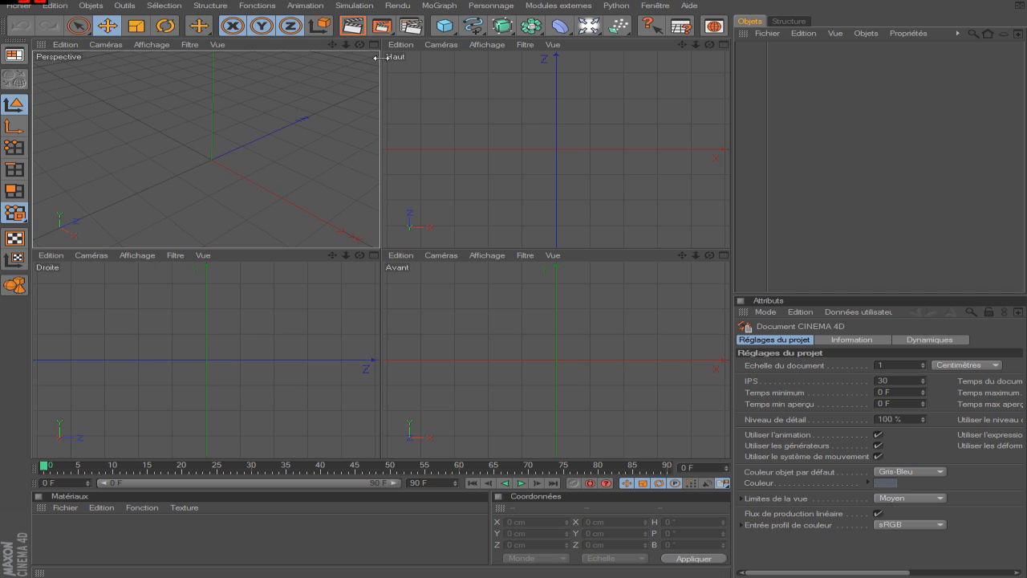
left_click(374, 255)
left_click(725, 45)
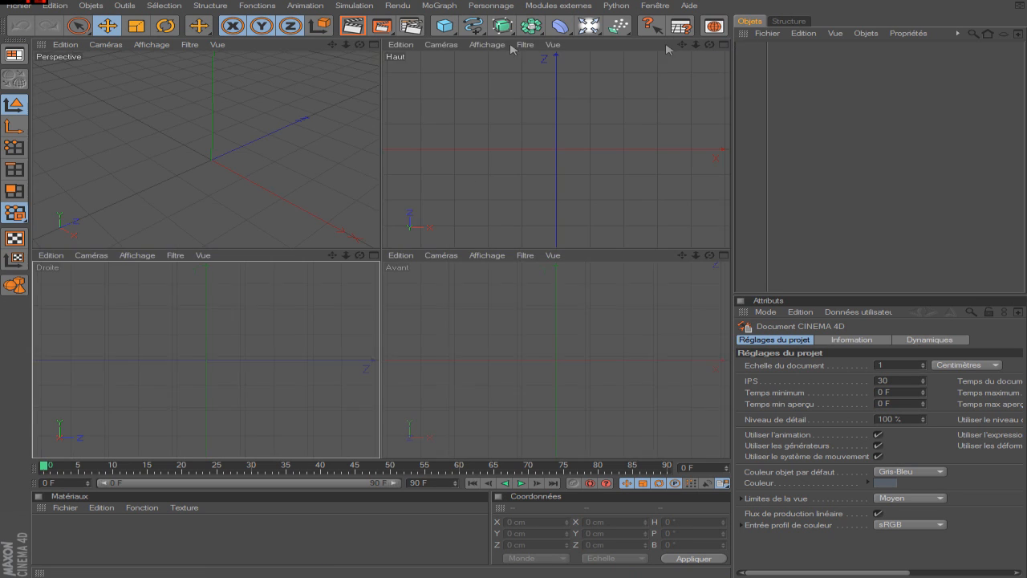
left_click(374, 45)
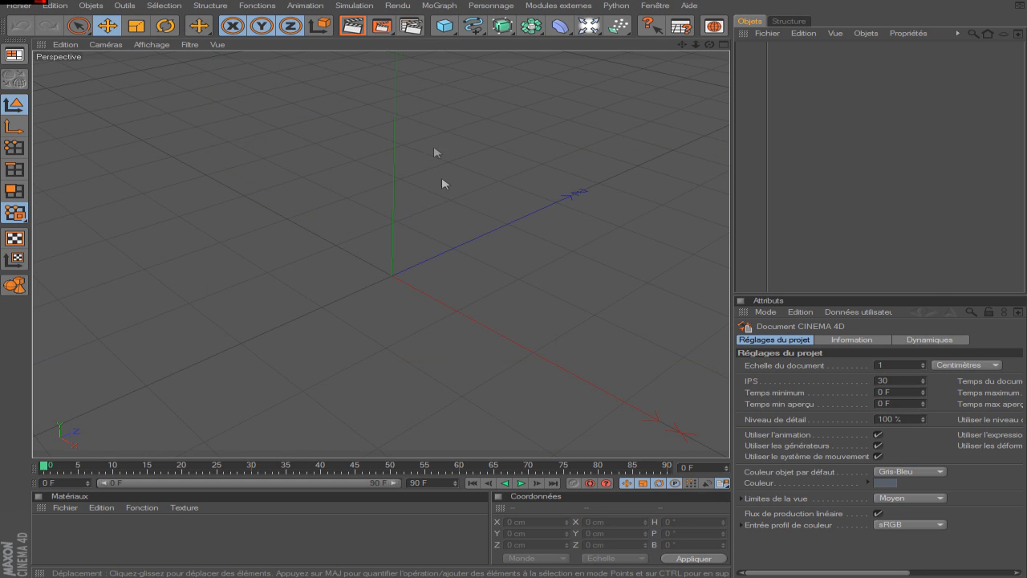
middle_click(378, 240)
middle_click(273, 201)
middle_click(382, 236)
middle_click(321, 201)
- Add a Cube and a Sphère primitive at the scene origin
left_click_drag(709, 45, 703, 19)
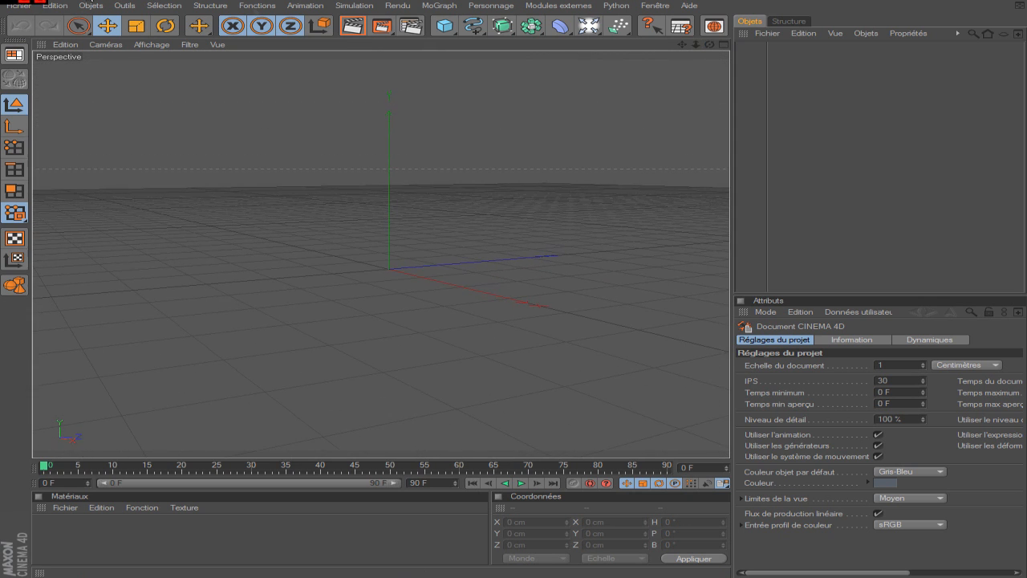
left_click(446, 27)
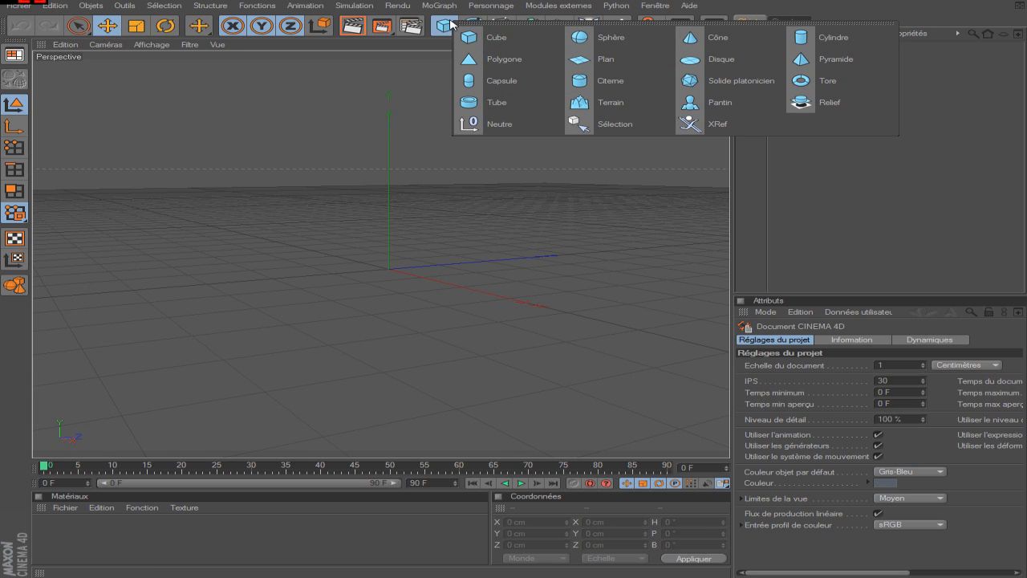
left_click(487, 38)
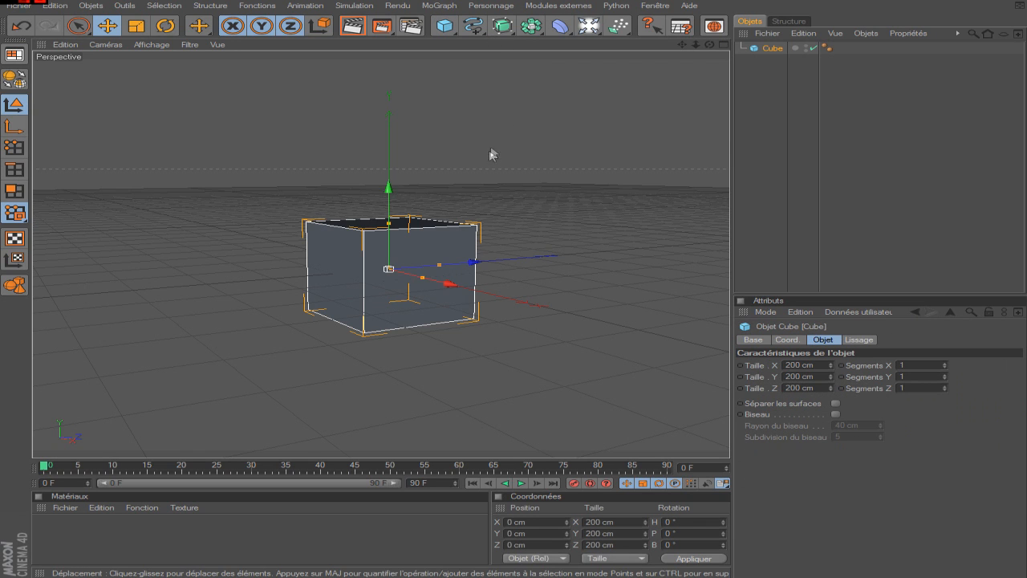
left_click(451, 28)
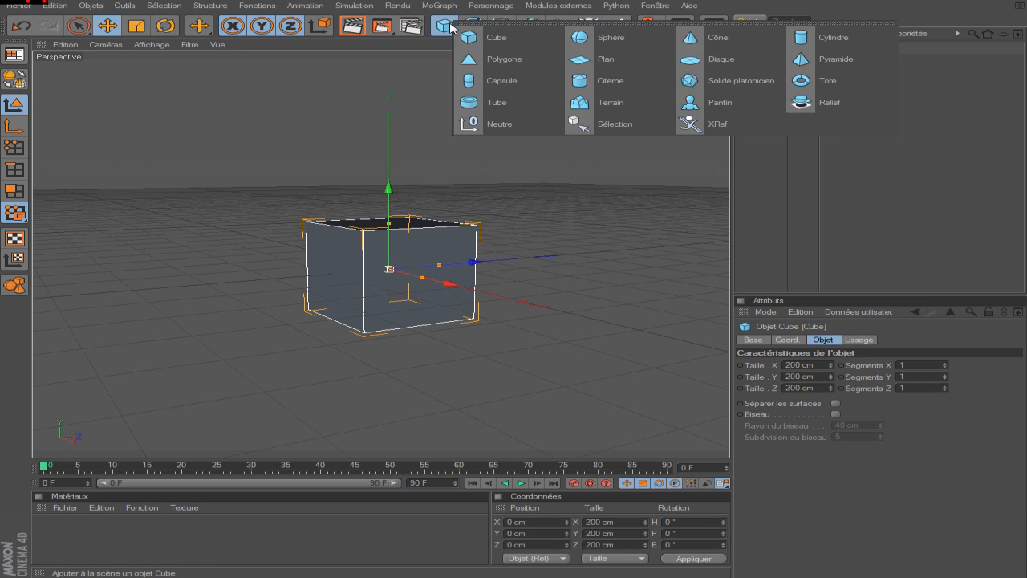
left_click(580, 37)
scroll(559, 131, "up", 1)
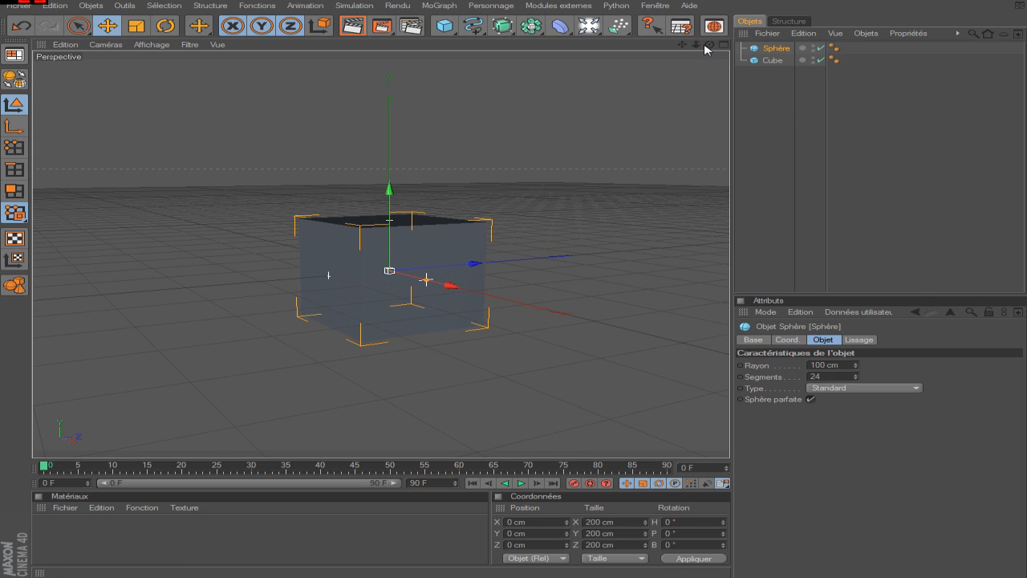
- Move the sphere beside and above the cube, to about 252 cm on Z and 89 cm on Y
mouse_move(712, 46)
left_mouse_down()
mouse_move(712, 71)
mouse_move(694, 74)
mouse_move(742, 57)
mouse_move(692, 53)
mouse_move(710, 45)
left_mouse_up()
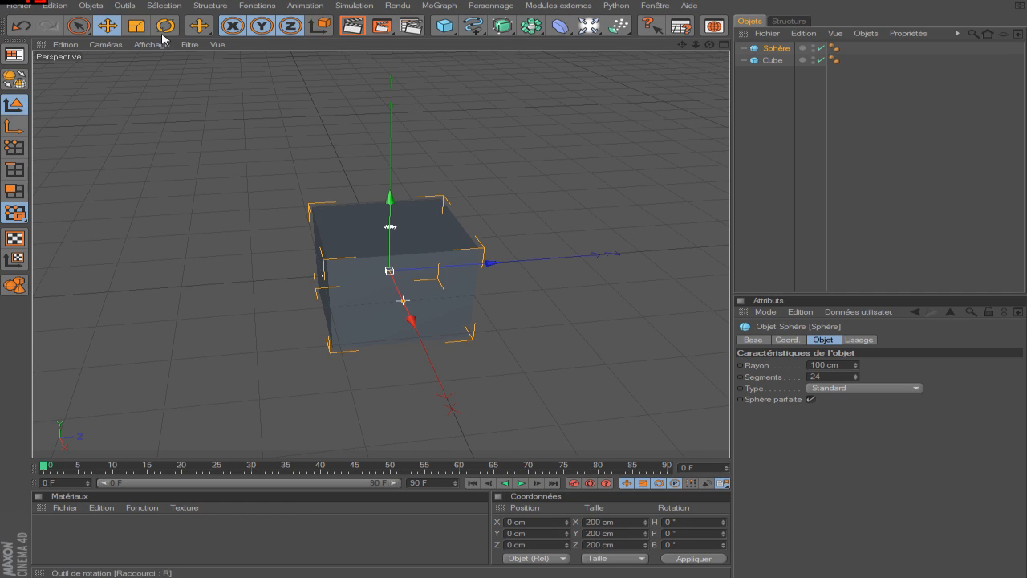
left_click(79, 26)
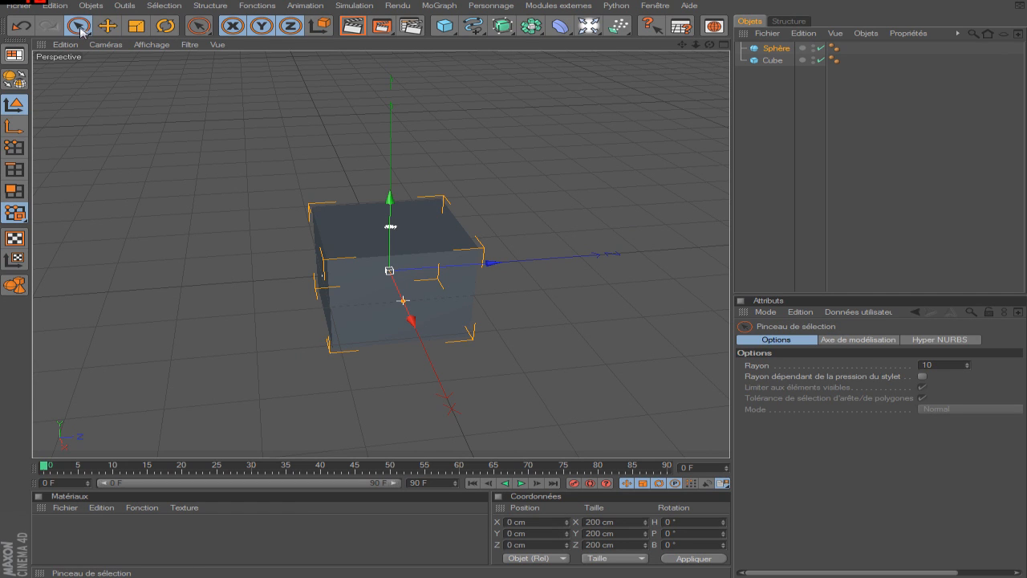
left_click(107, 27)
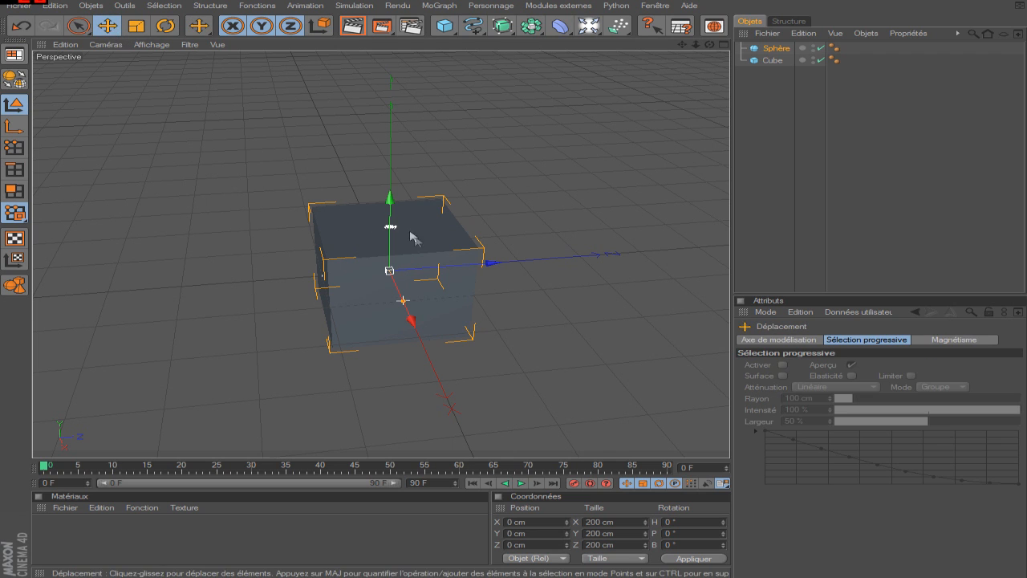
left_click_drag(539, 259, 624, 252)
left_click_drag(569, 305, 587, 308)
left_click_drag(559, 186, 573, 145)
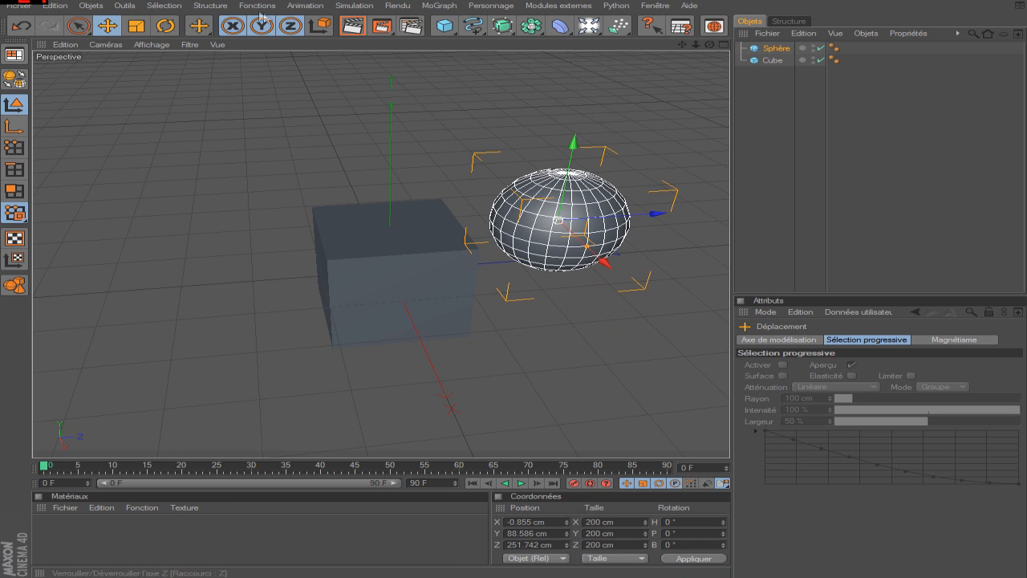
- Scale the sphere uniformly to about 215 cm, rotate it to a heading of about 35°, and deselect it
left_click(140, 31)
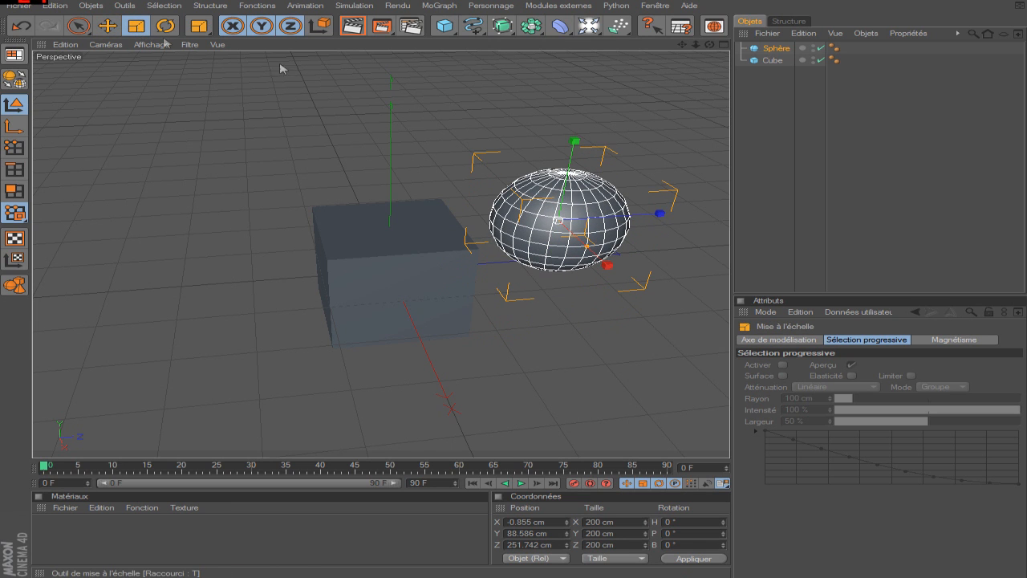
mouse_move(674, 210)
left_mouse_down()
mouse_move(660, 211)
mouse_move(692, 211)
left_mouse_up()
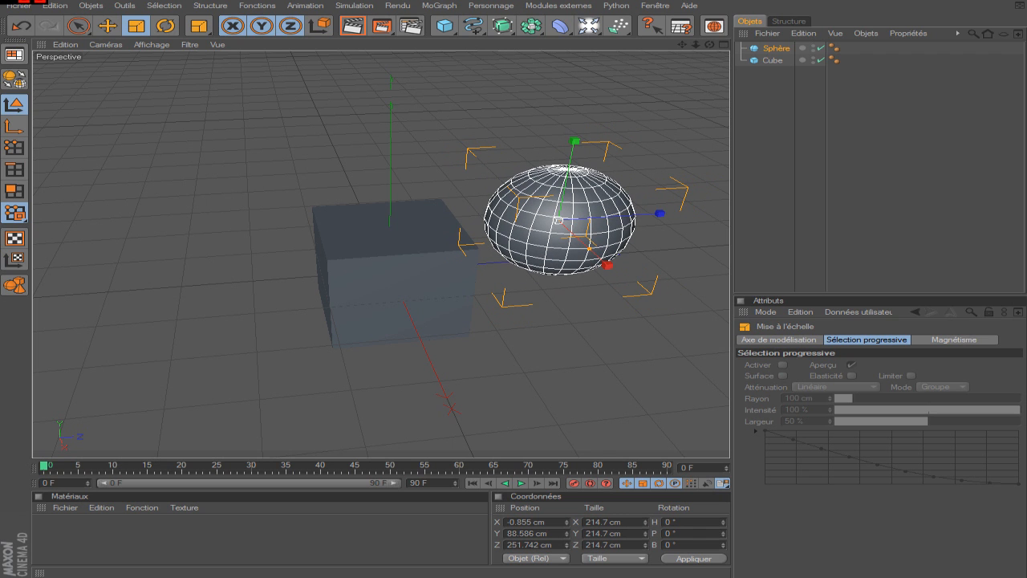
left_click(165, 26)
left_click_drag(603, 237, 457, 197)
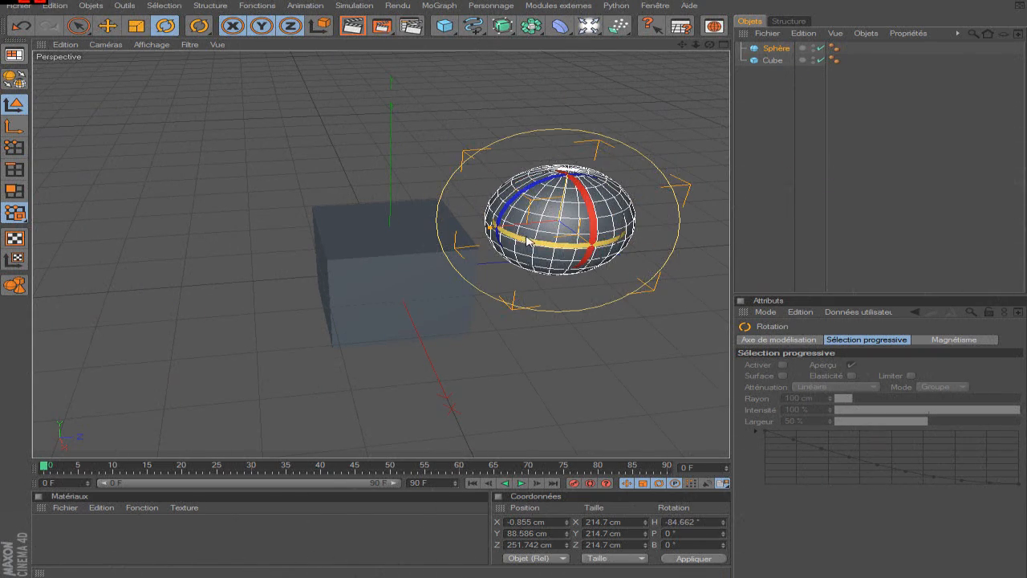
left_click_drag(507, 240, 646, 220)
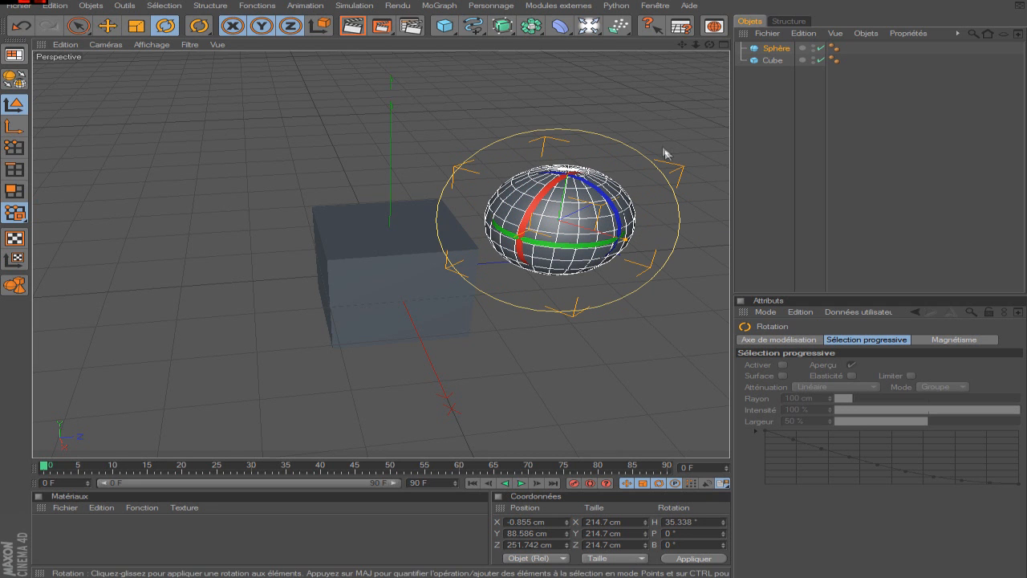
left_click(608, 140)
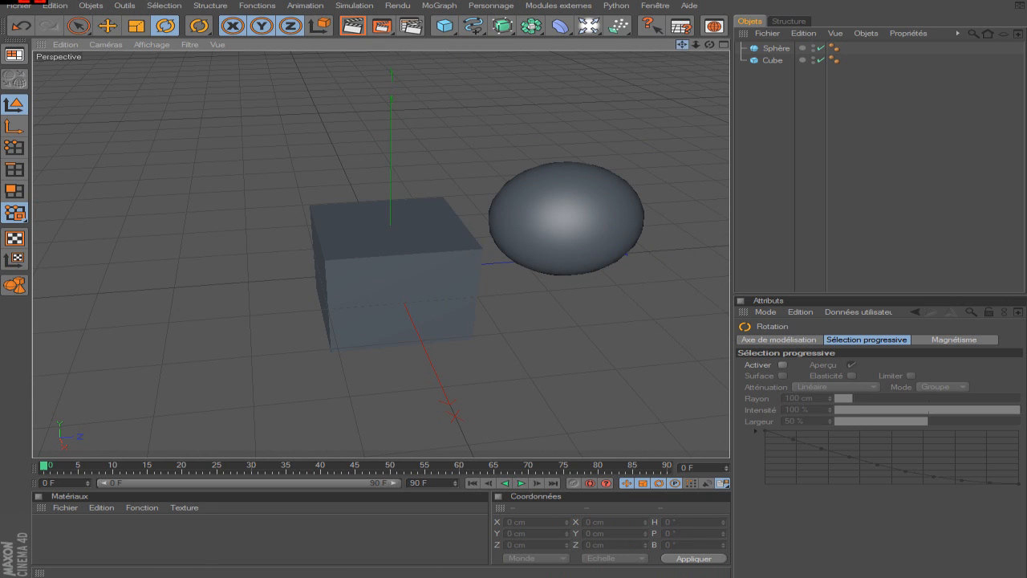
- Render the cube and sphere in the perspective view at several zoom distances to preview them
left_click_drag(682, 44, 610, 152)
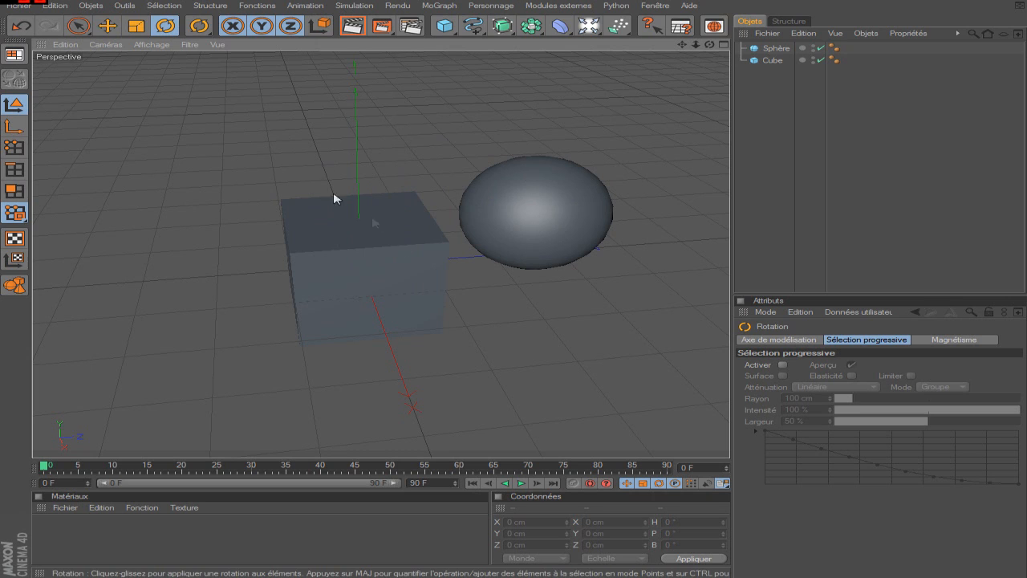
left_click(350, 27)
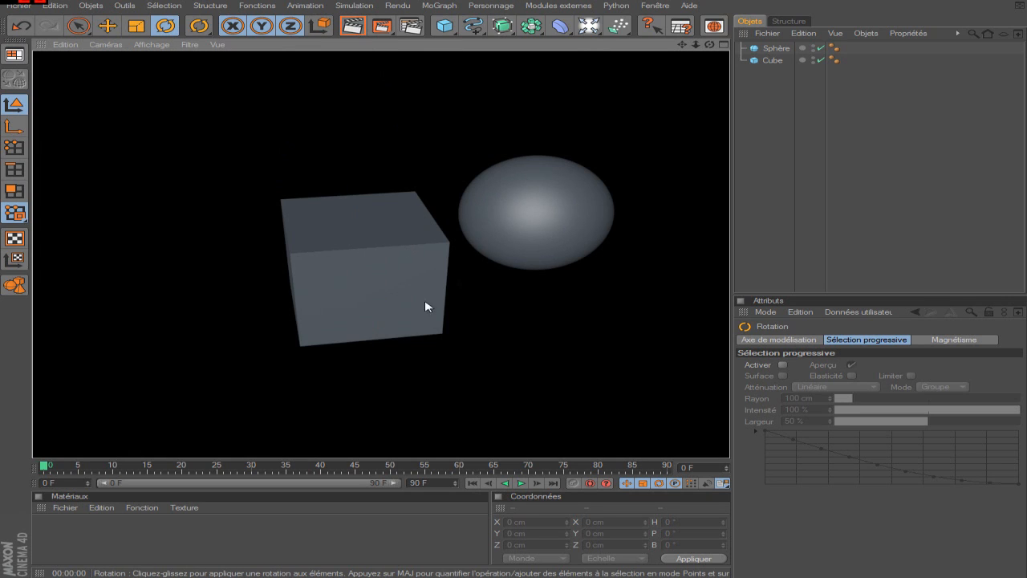
scroll(491, 208, "up", 3)
scroll(491, 192, "down", 5)
scroll(491, 189, "up", 3)
left_click(359, 24)
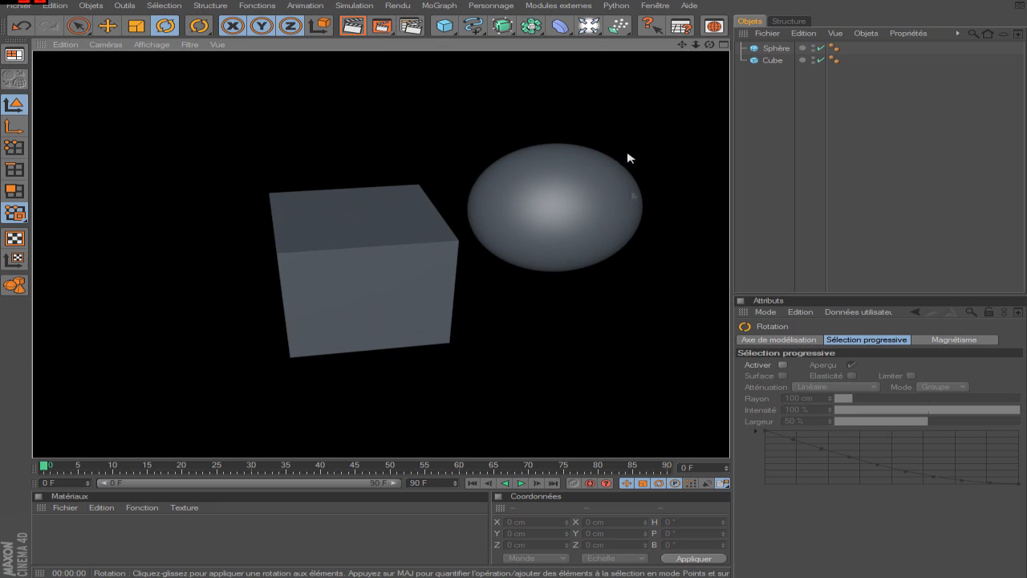
scroll(547, 101, "down", 1)
scroll(547, 101, "up", 2)
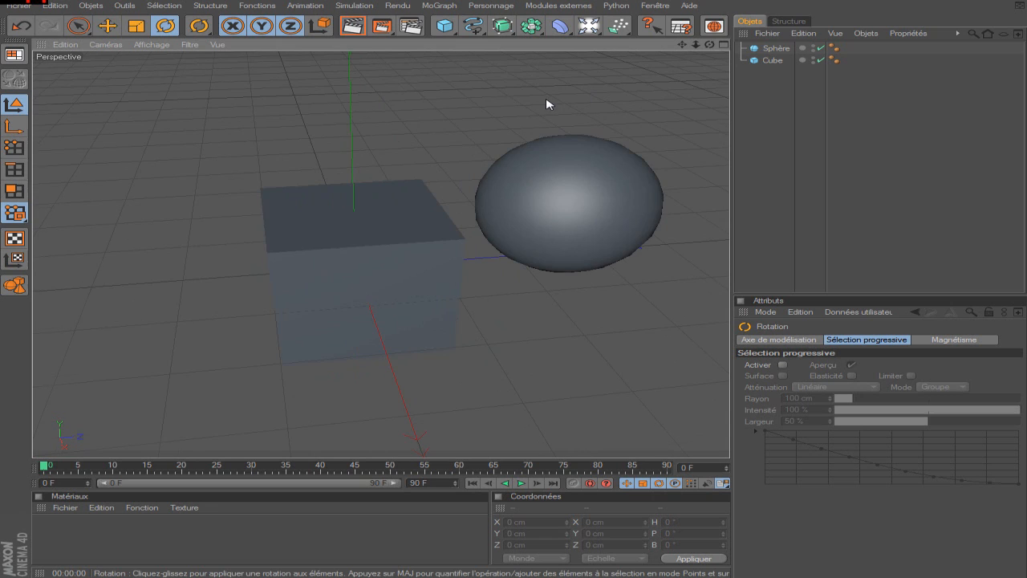
scroll(548, 101, "down", 3)
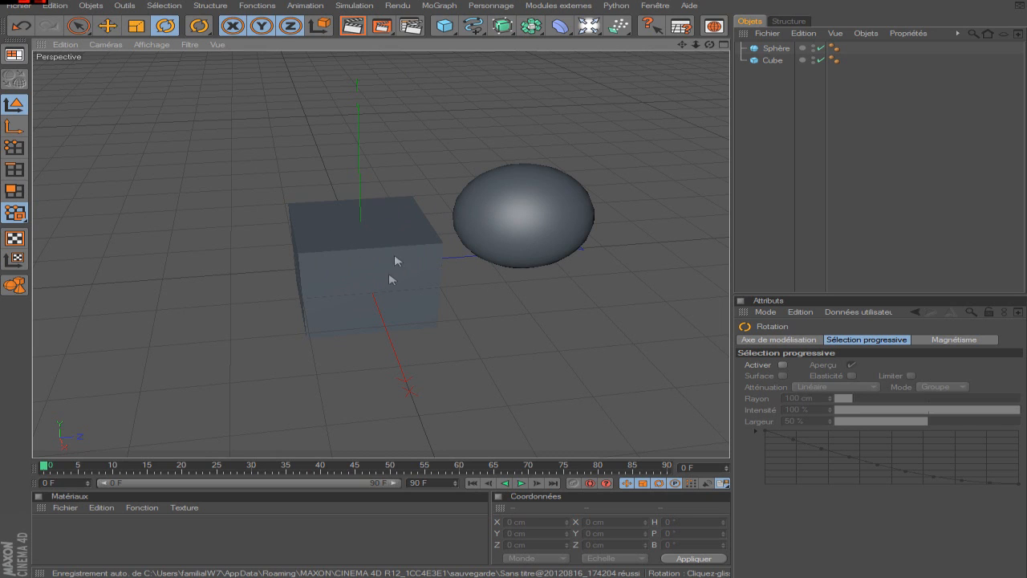
scroll(412, 274, "up", 4)
left_click(351, 33)
scroll(360, 332, "down", 3)
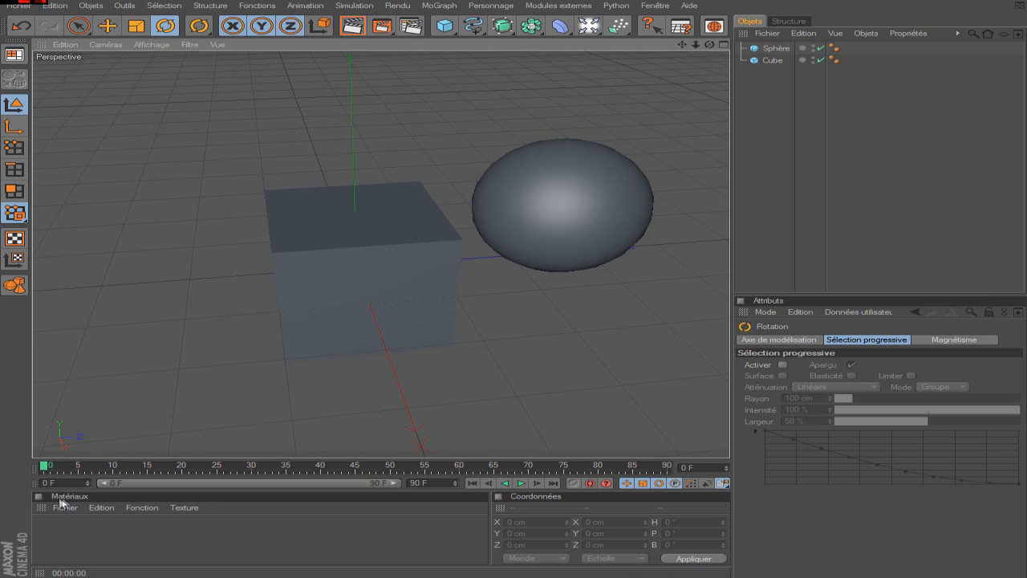
- Create a new material in the material manager
double_click(64, 547)
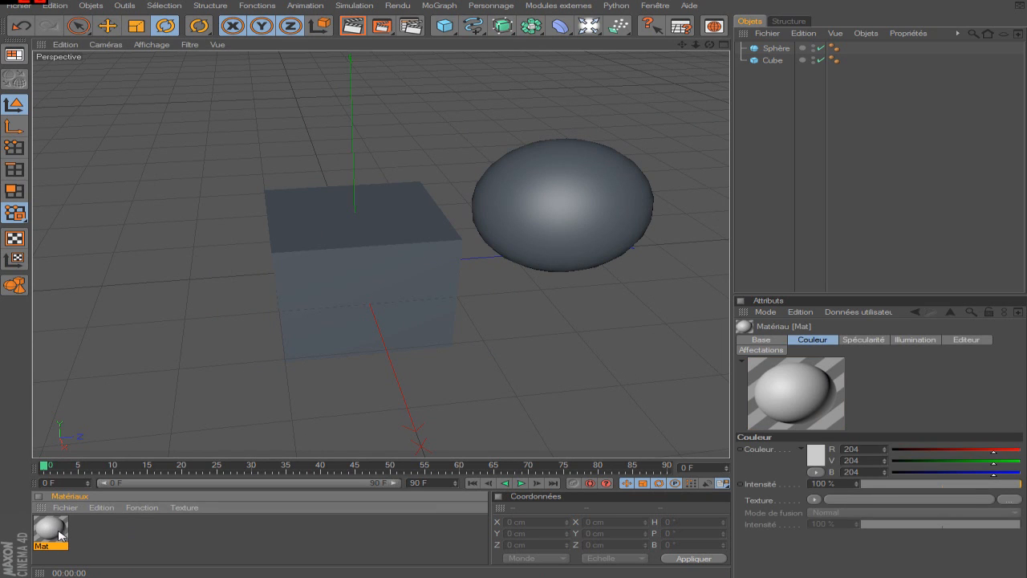
- Create a second material coloured pure red (R 255, V 0, B 0) and apply it to the sphere
double_click(147, 547)
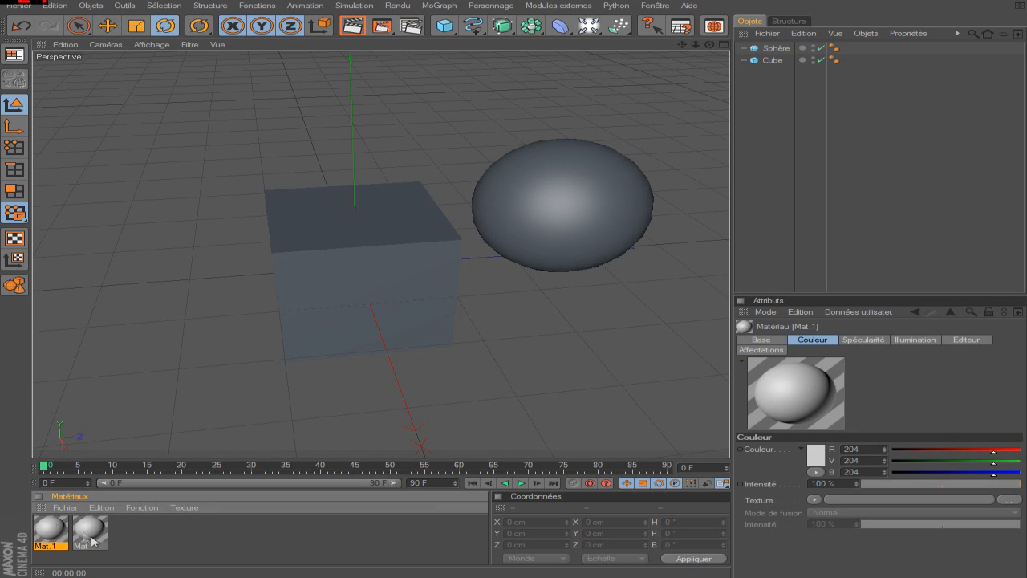
double_click(46, 535)
left_click_drag(393, 61, 496, 288)
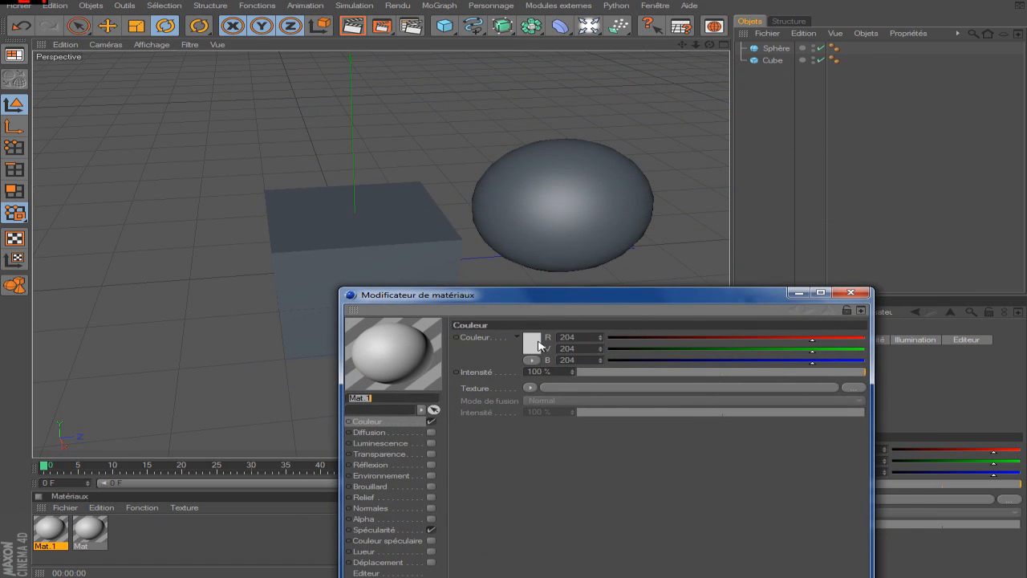
left_click(532, 344)
left_click(503, 404)
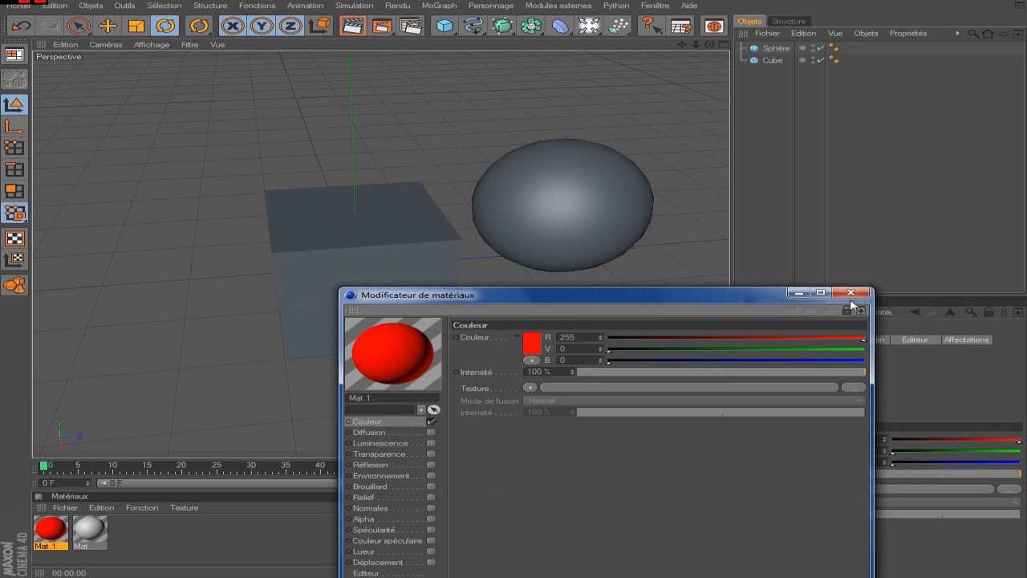
left_click(852, 292)
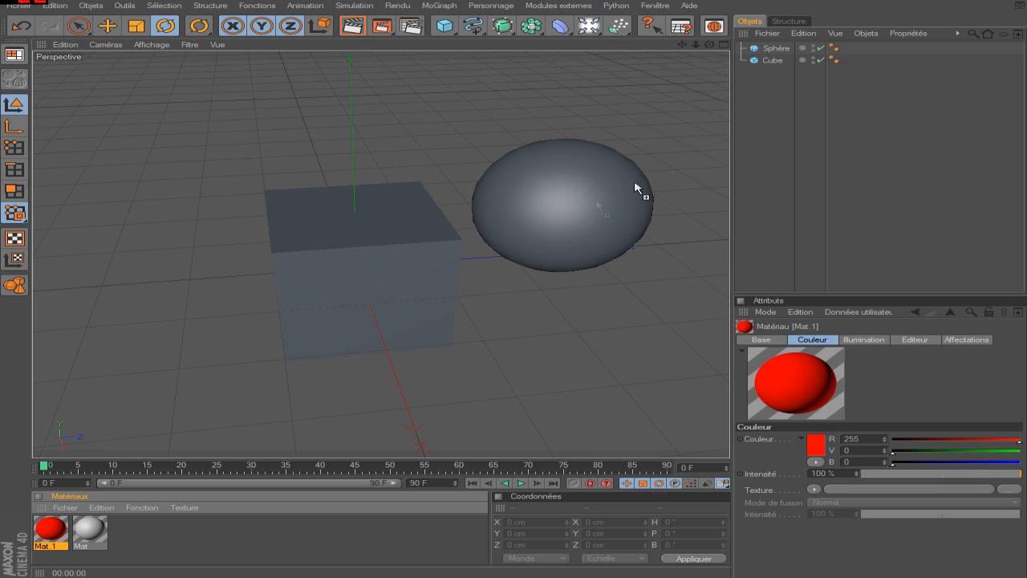
left_click_drag(637, 187, 636, 187)
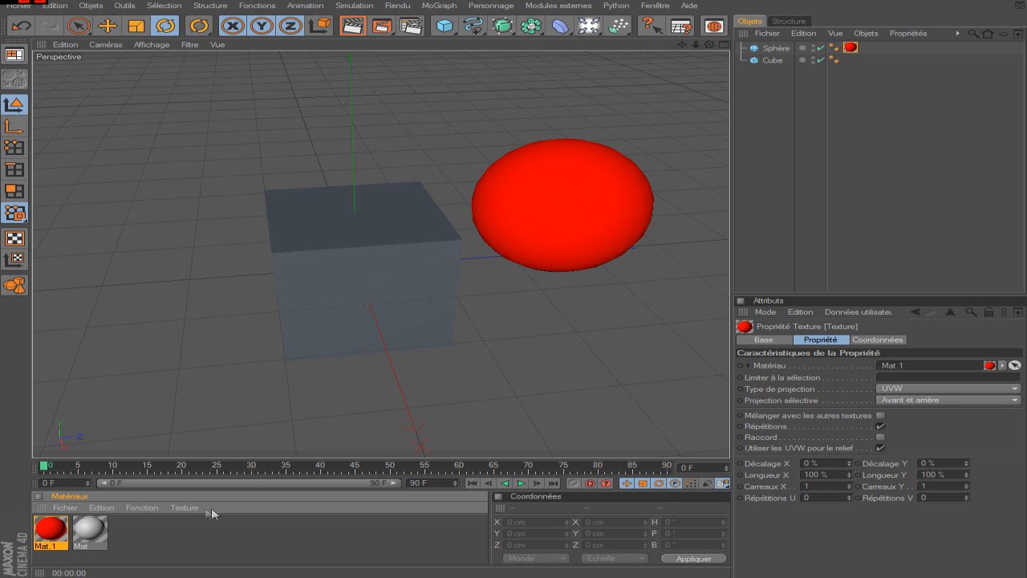
- Colour the first material green (R 123, V 255, B 0) and apply it to the cube
double_click(86, 545)
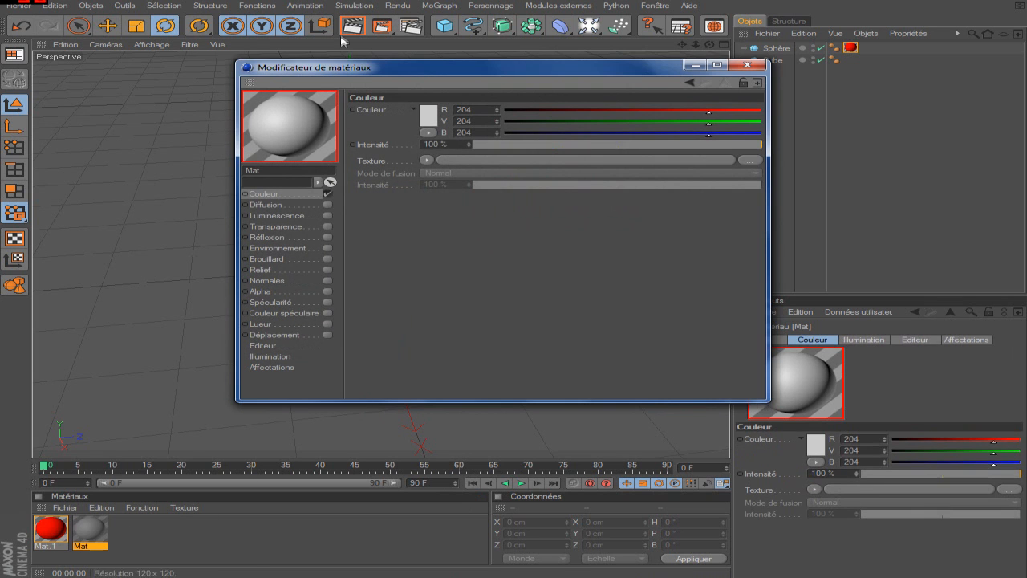
left_click(426, 116)
left_click(429, 69)
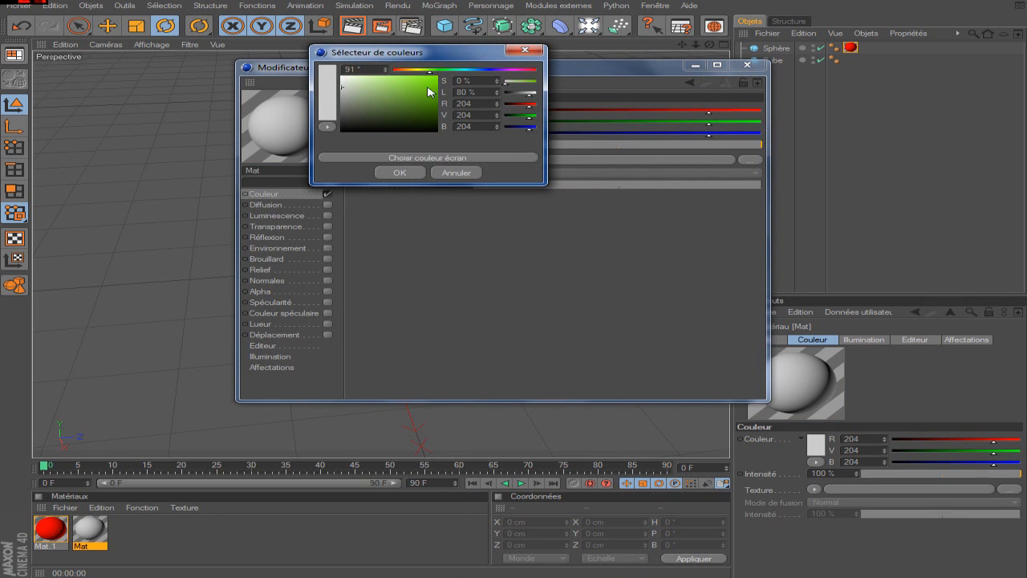
left_click_drag(429, 88, 464, 65)
left_click(399, 173)
left_click(747, 64)
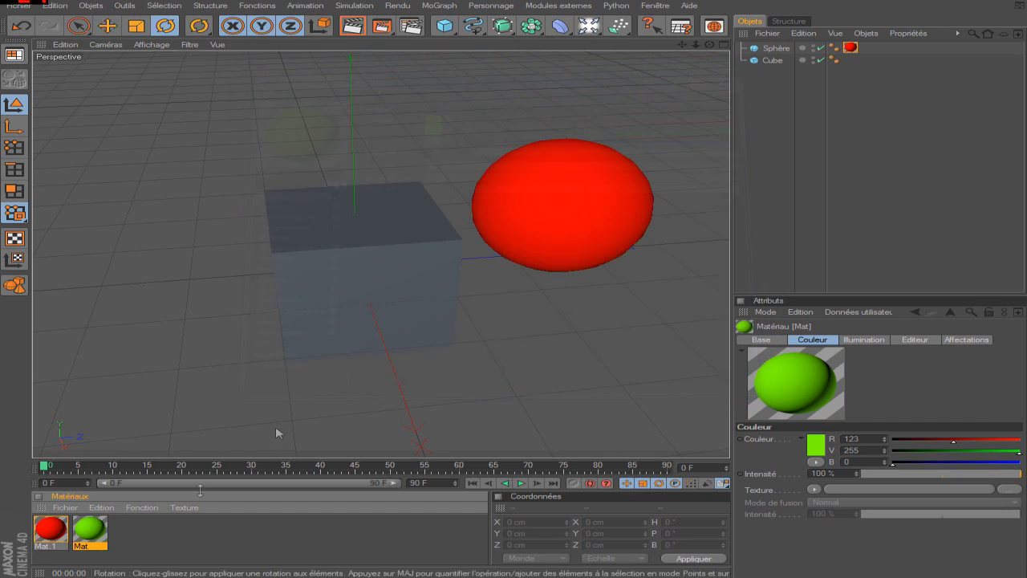
left_click_drag(91, 530, 359, 280)
left_click_drag(847, 65, 847, 64)
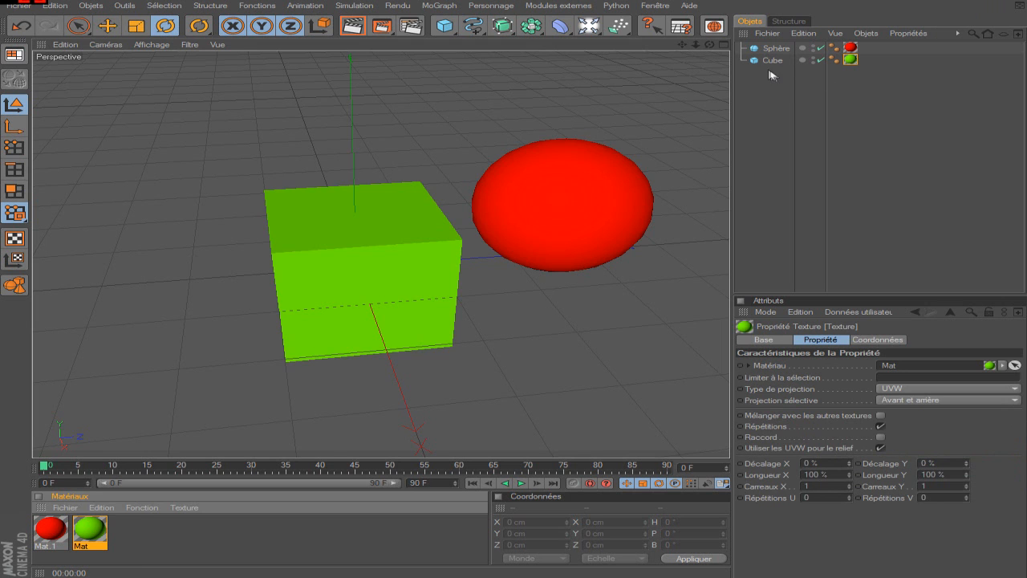
- Examine the coloured cube and sphere up close, selecting each one in turn
scroll(663, 186, "down", 3)
scroll(665, 184, "up", 3)
left_click_drag(709, 46, 614, 48)
scroll(624, 113, "up", 3)
scroll(625, 111, "down", 1)
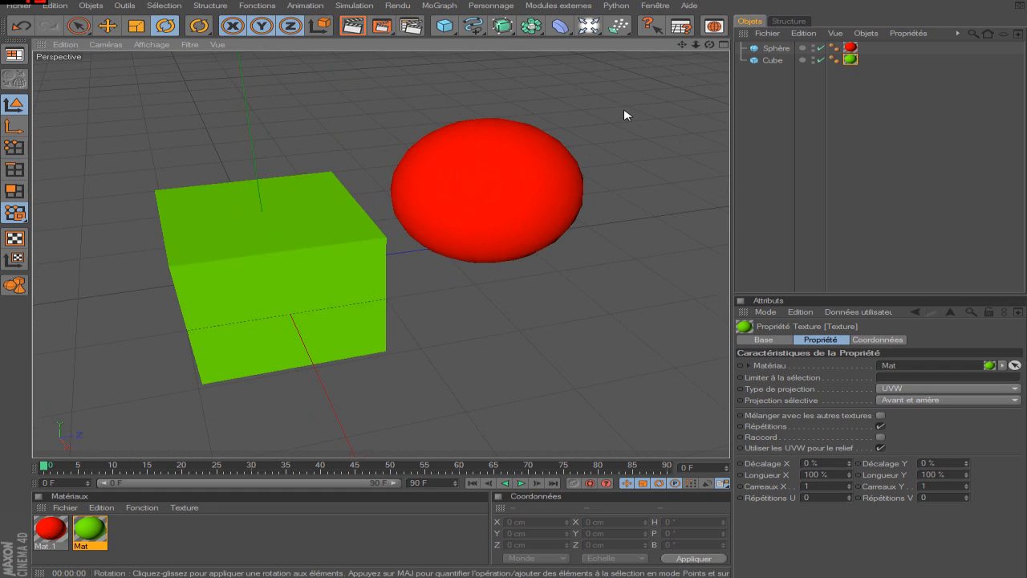
scroll(620, 116, "up", 1)
left_click(316, 278)
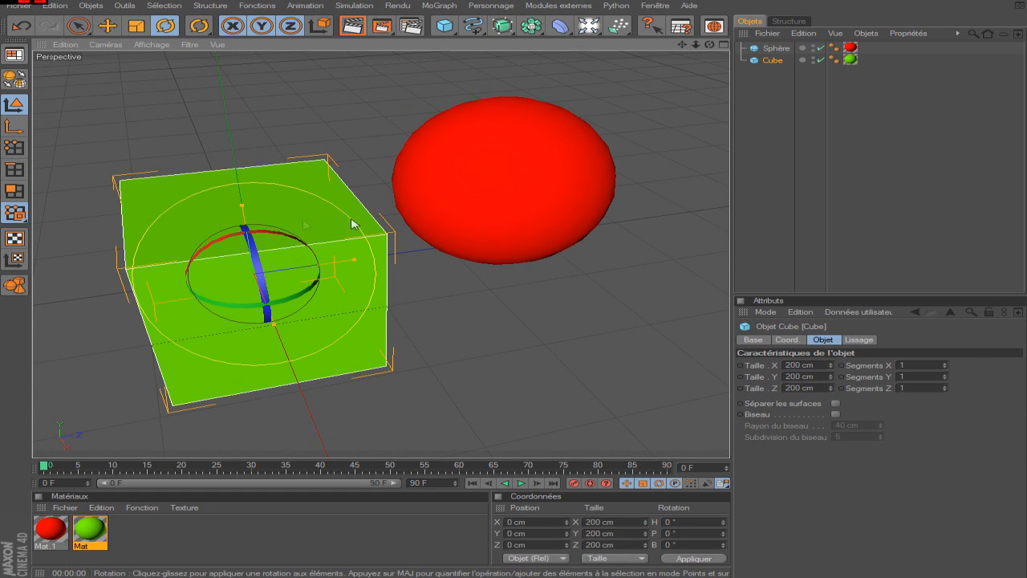
left_click(516, 173)
left_click_drag(682, 45, 724, 59)
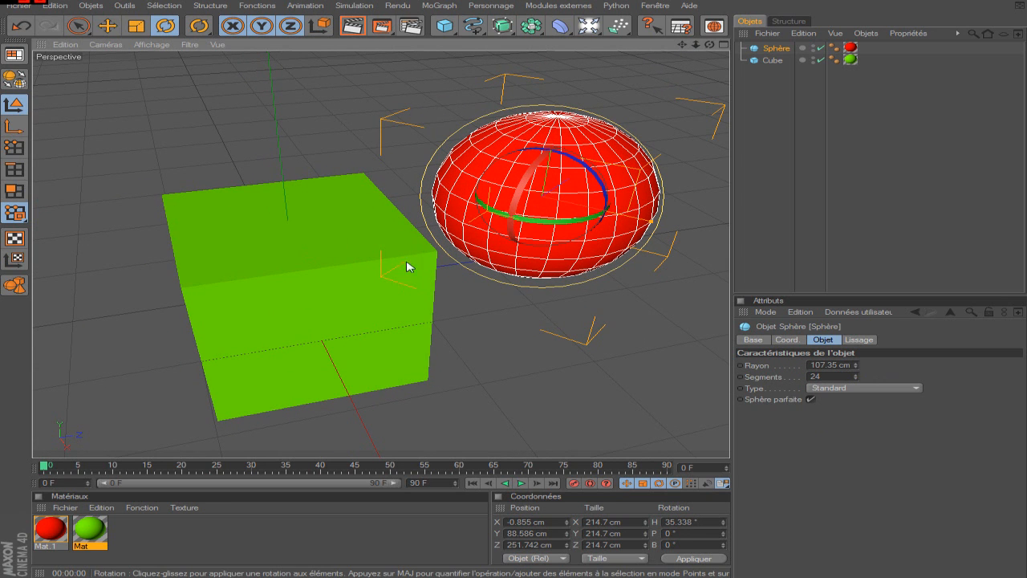
left_click(324, 260)
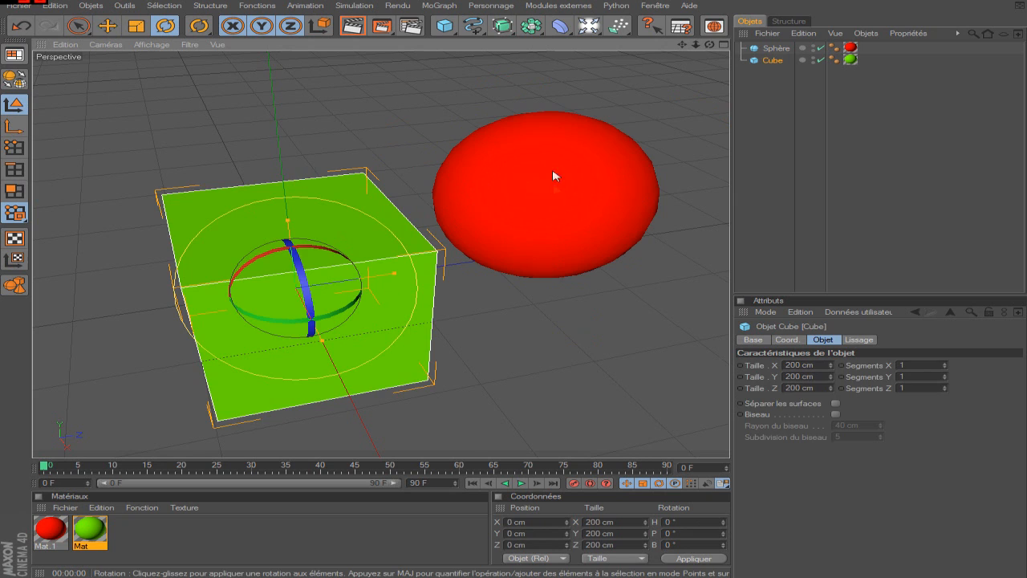
- Convert the sphere and the cube into editable polygon objects
left_click(551, 191)
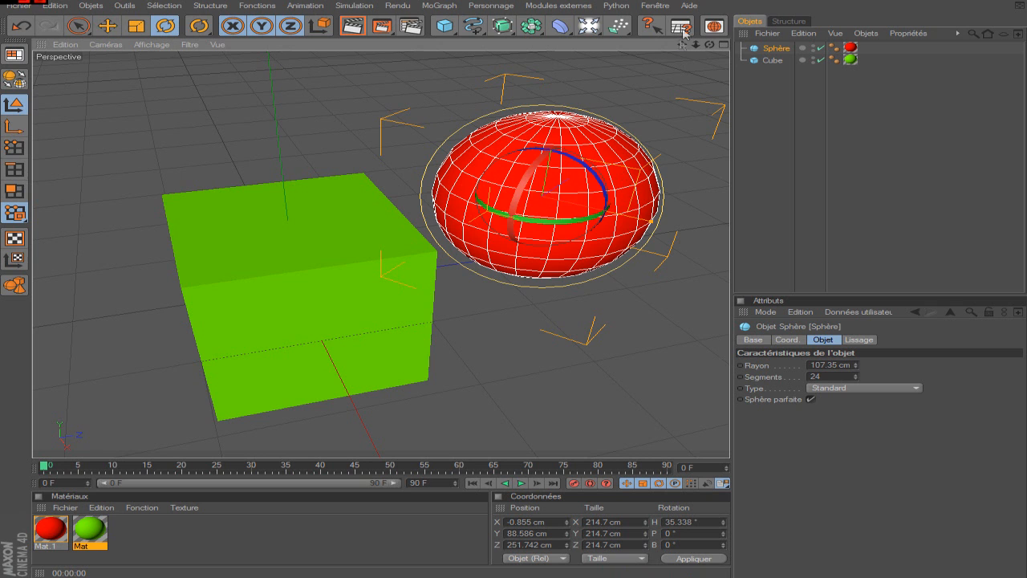
left_click_drag(685, 45, 636, 31)
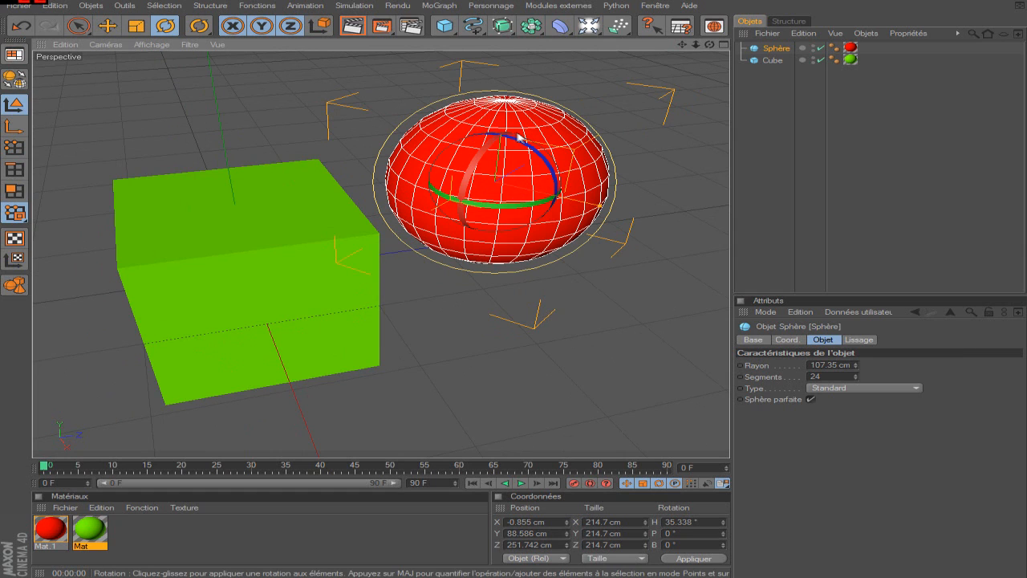
key("c")
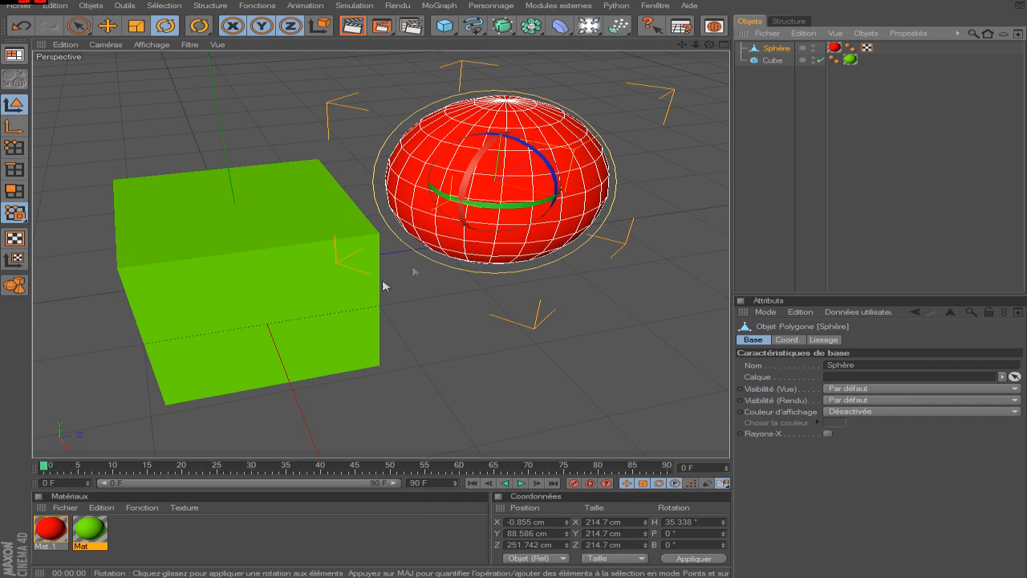
left_click(289, 296)
left_click(16, 78)
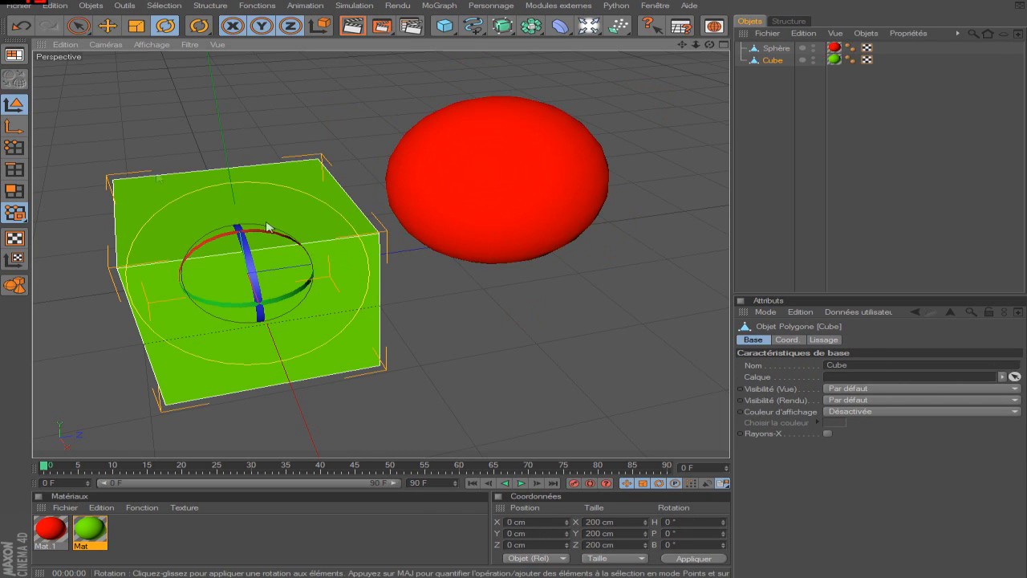
- Switch the sphere to point editing and select several points on its upper part with the selection brush
left_click(469, 165)
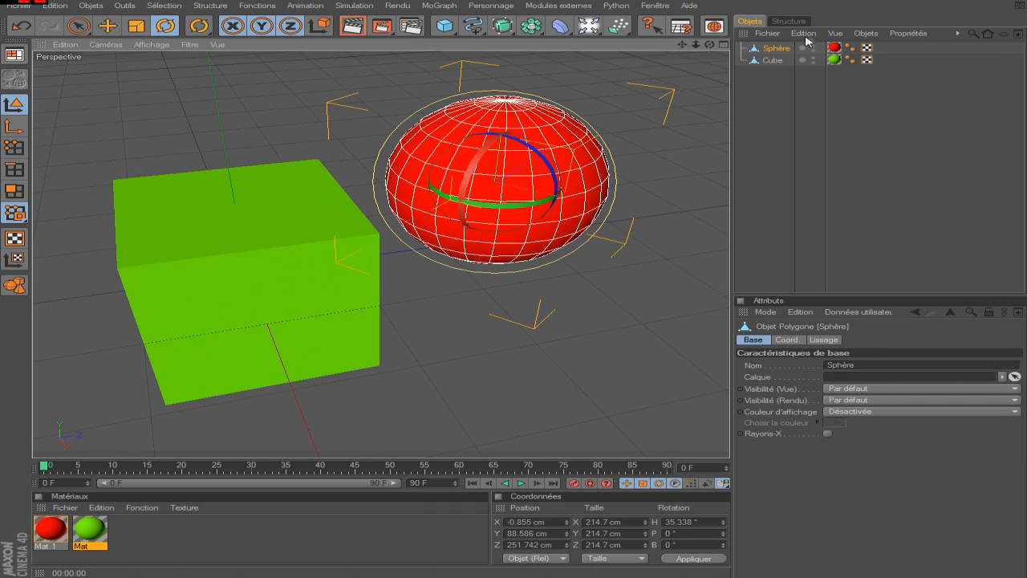
scroll(723, 62, "up", 1)
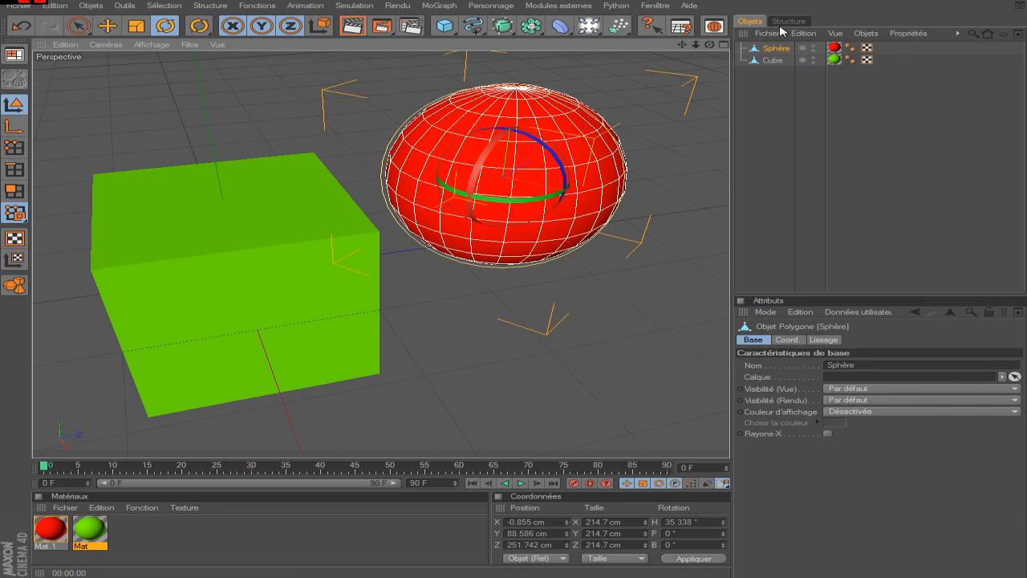
scroll(671, 127, "down", 1)
left_click(775, 50)
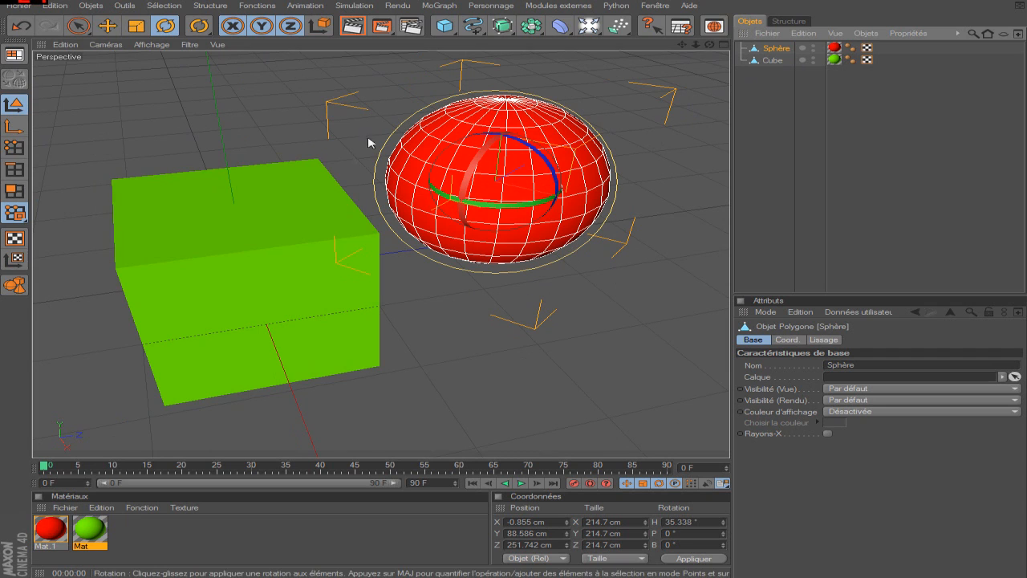
left_click(14, 147)
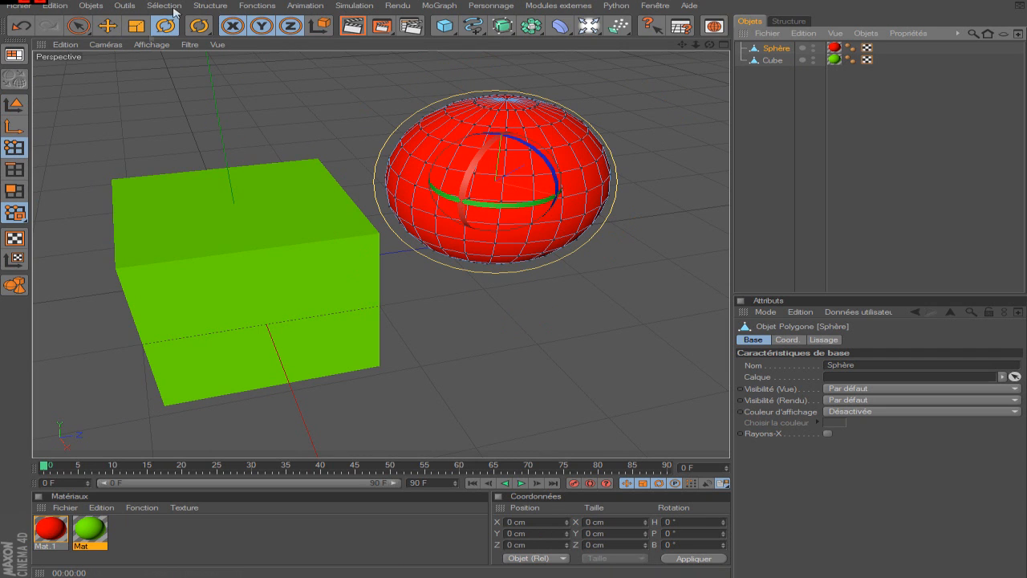
left_click(80, 25)
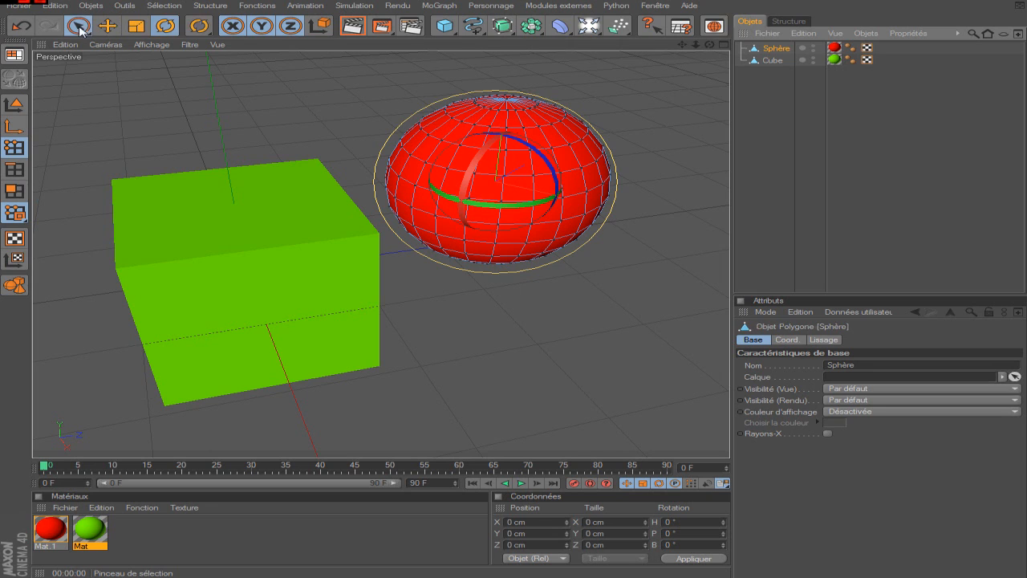
left_click(448, 146)
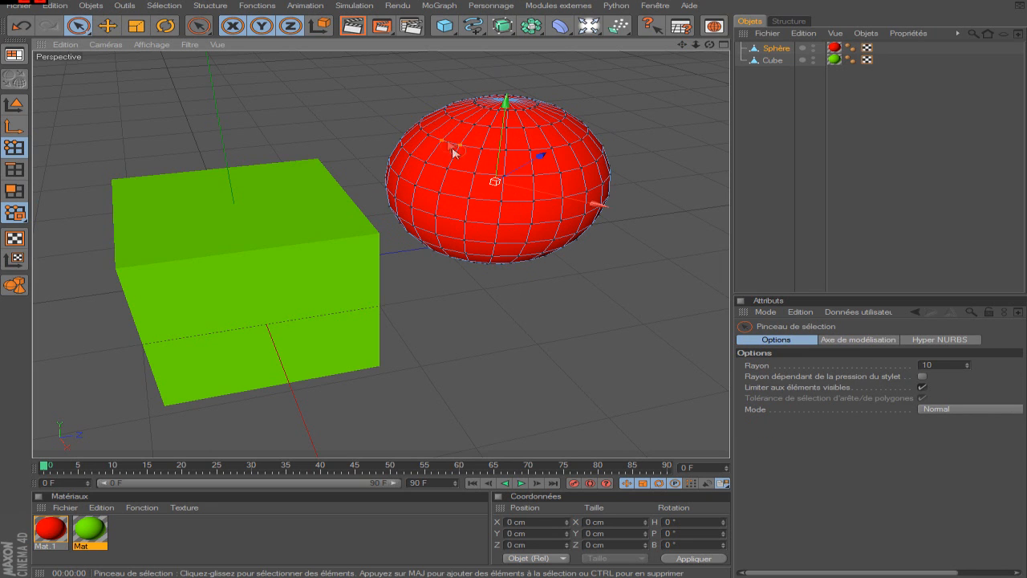
left_click_drag(467, 143, 466, 145)
mouse_move(522, 109)
left_mouse_down()
mouse_move(496, 120)
mouse_move(512, 111)
left_mouse_up()
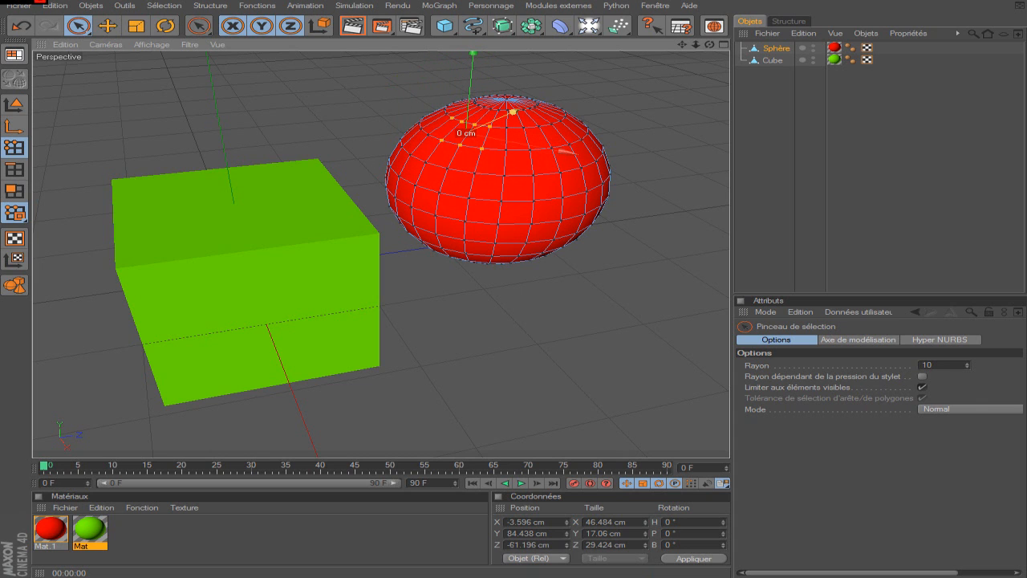
- Switch the sphere to edge editing and select an edge on its front side
left_click(13, 168)
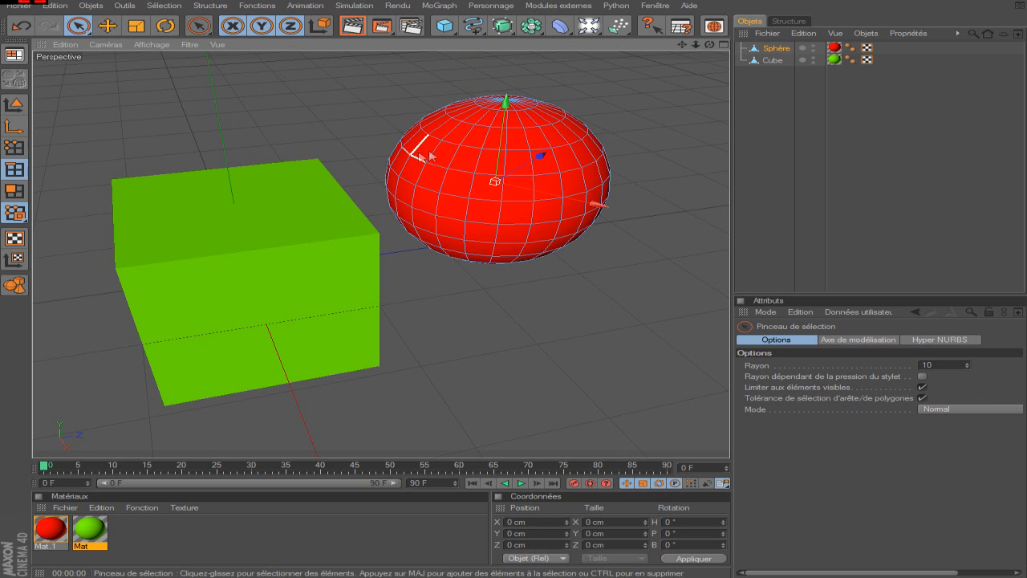
left_click(502, 198)
mouse_move(543, 173)
left_mouse_down()
mouse_move(511, 194)
mouse_move(544, 172)
left_mouse_up()
- Switch to polygon editing and select a single polygon on the lower front of the sphere
left_click(8, 196)
left_click(484, 209)
left_click_drag(470, 243, 473, 215)
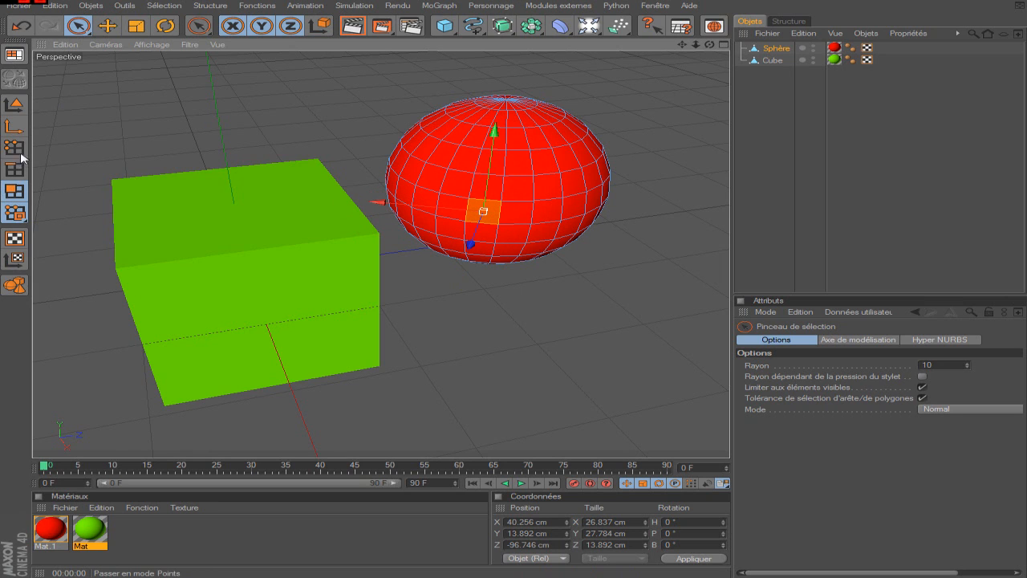
- In object mode, move the whole sphere to about -23 cm on X and 284 cm on Z and rotate it to a heading of about 6°
left_click(14, 104)
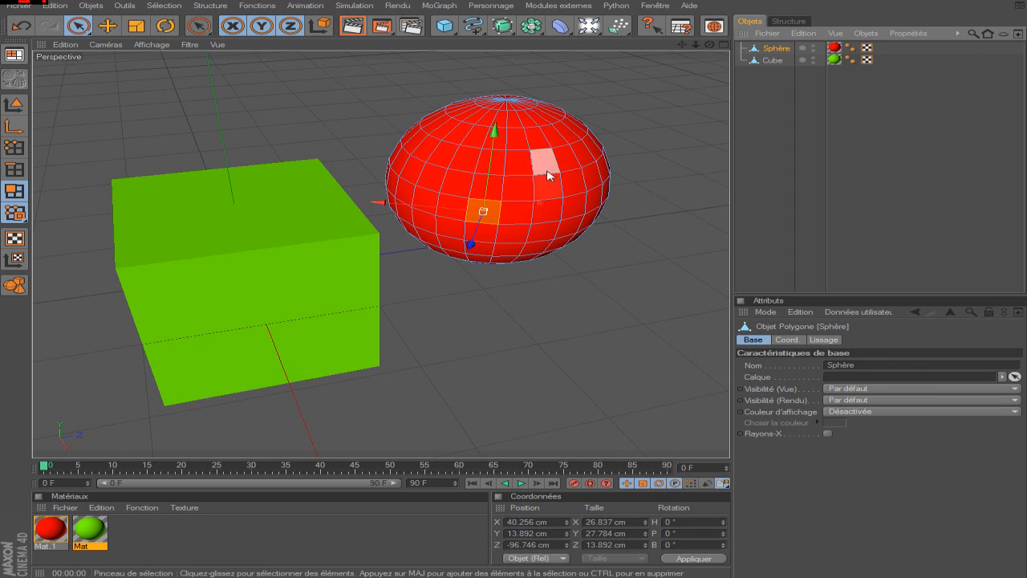
left_click(19, 107)
left_click_drag(532, 163, 552, 152)
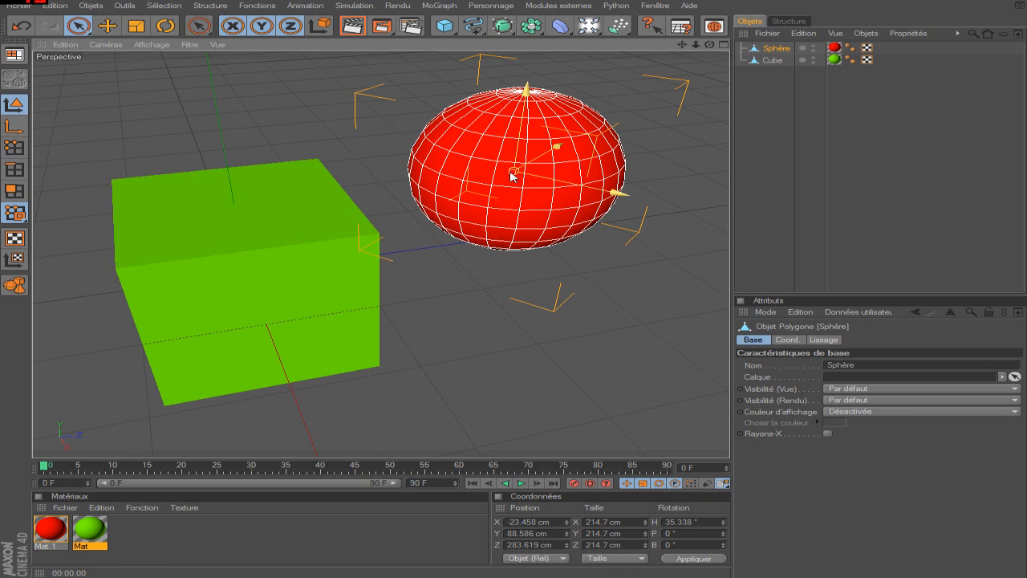
key("r")
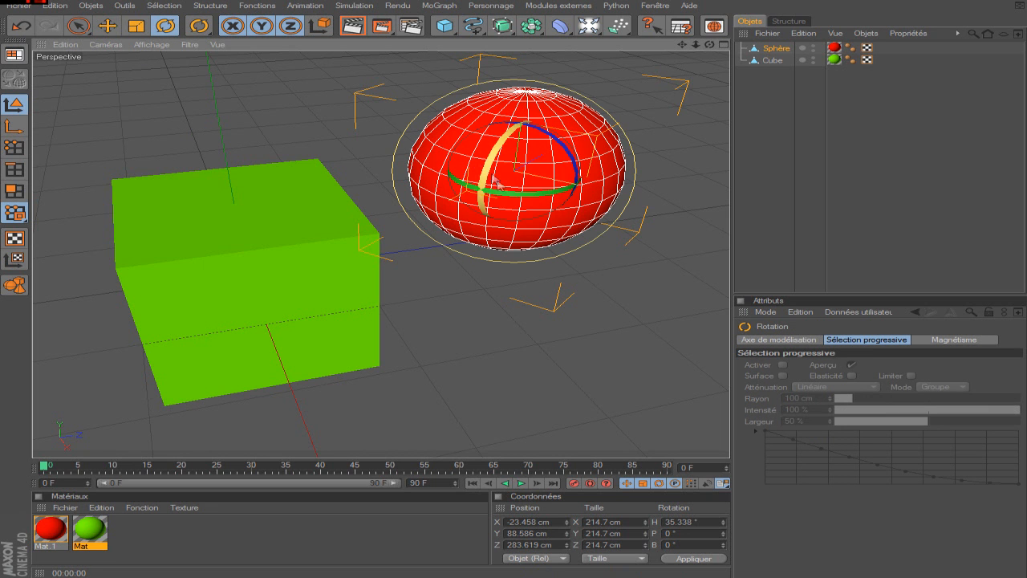
left_click_drag(514, 195, 519, 173)
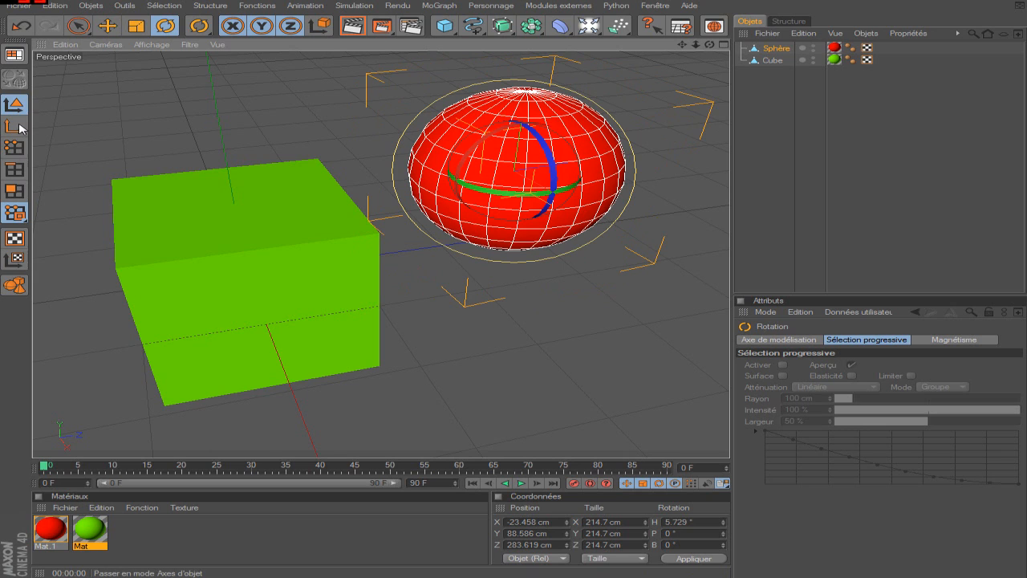
- Move only the sphere's object axis down to about -3 cm on Y, below its centre
key("e")
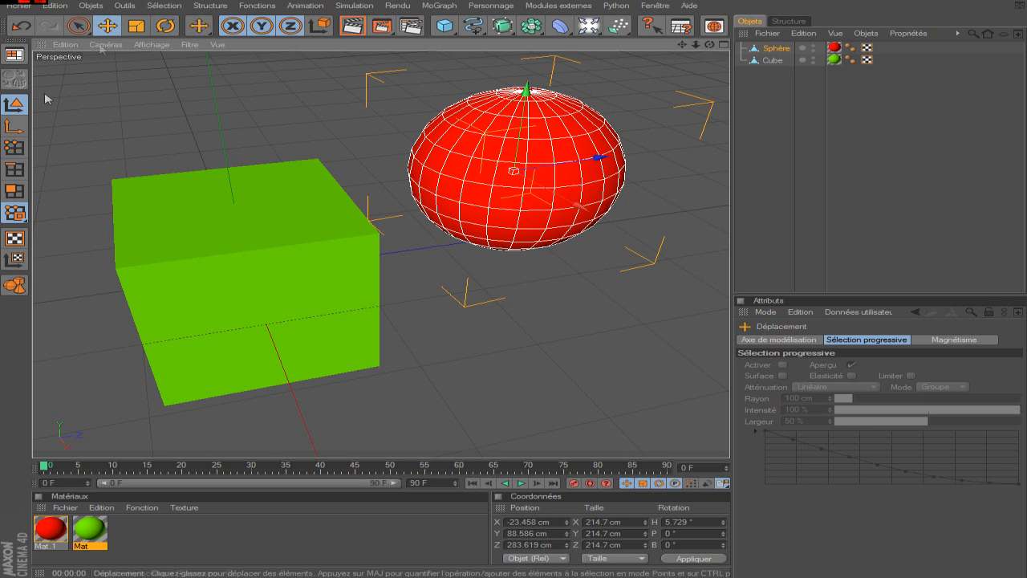
left_click(15, 126)
left_click_drag(525, 90, 517, 151)
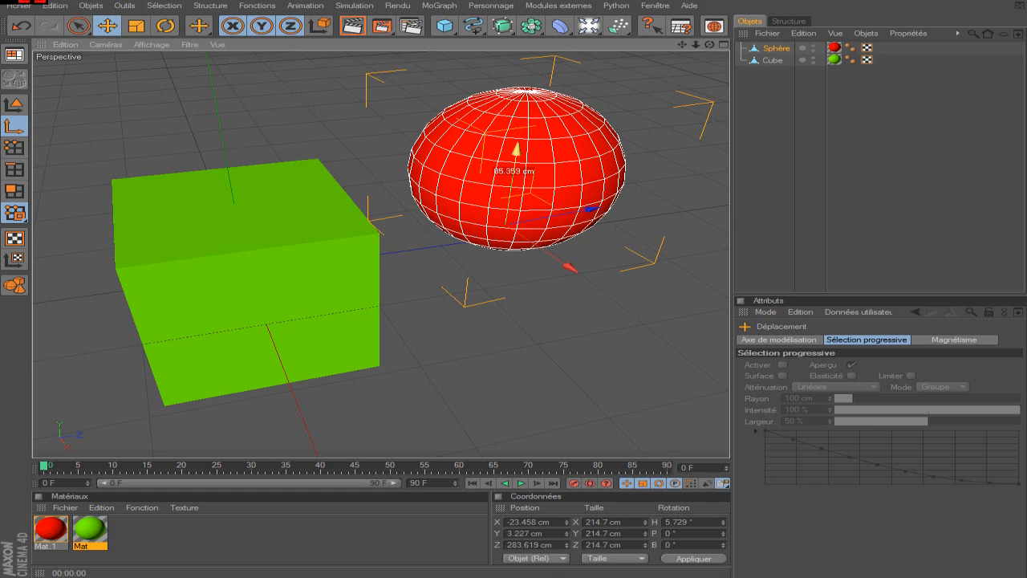
- Rotate the sphere around its lowered axis to about 46° heading, -4° pitch and -13° bank, and deselect it
left_click(21, 106)
left_click(165, 26)
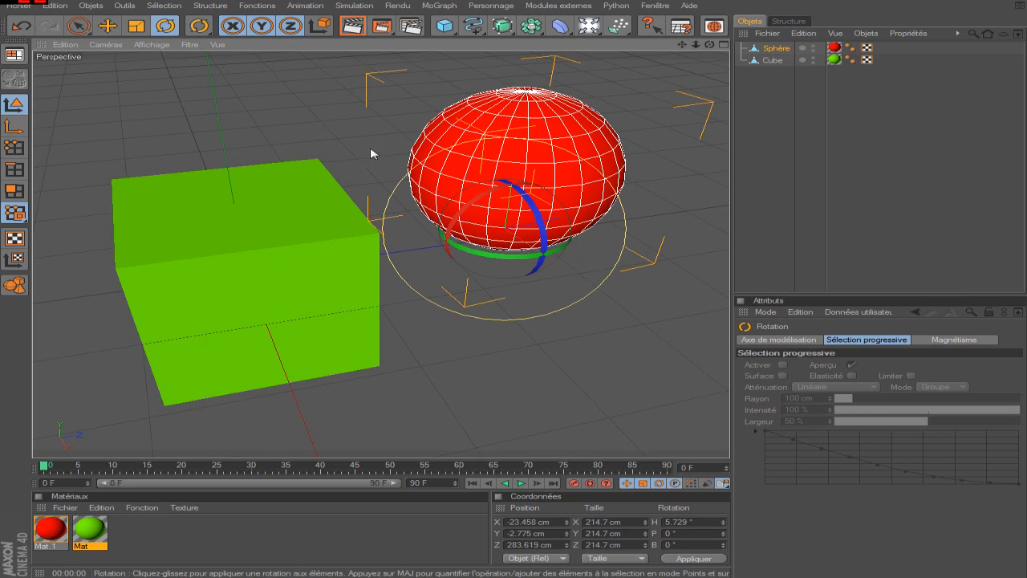
left_click_drag(489, 213, 503, 181)
mouse_move(541, 220)
left_mouse_down()
mouse_move(524, 216)
mouse_move(546, 232)
left_mouse_up()
left_click_drag(511, 270, 550, 231)
scroll(477, 291, "down", 6)
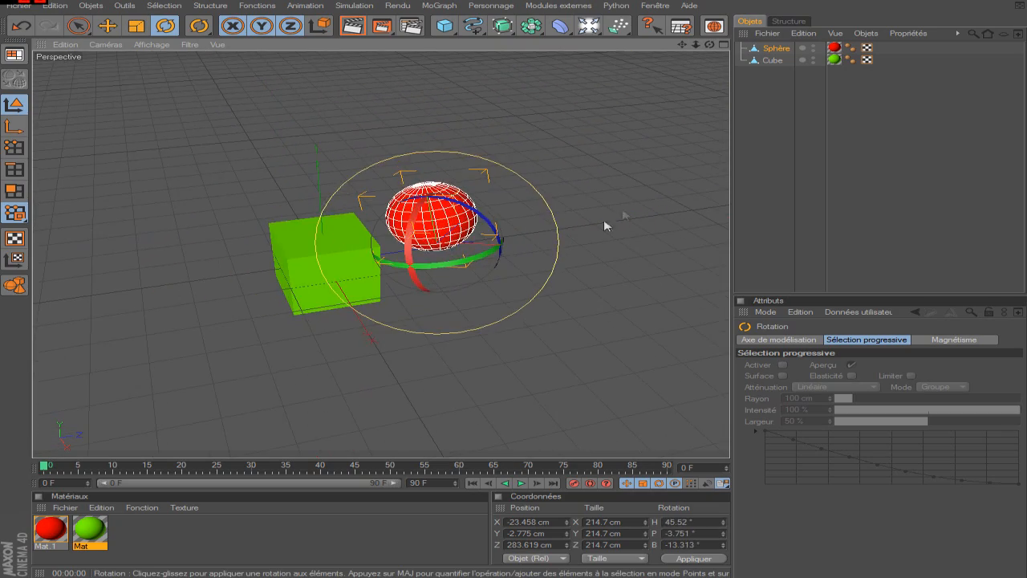
left_click(756, 163)
scroll(457, 211, "up", 8)
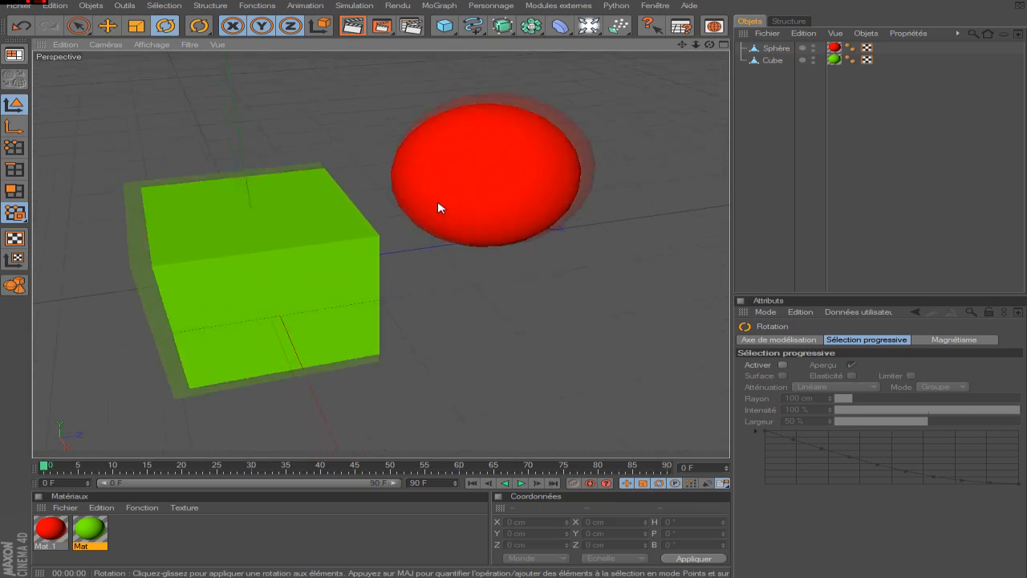
scroll(437, 208, "down", 5)
scroll(437, 208, "up", 4)
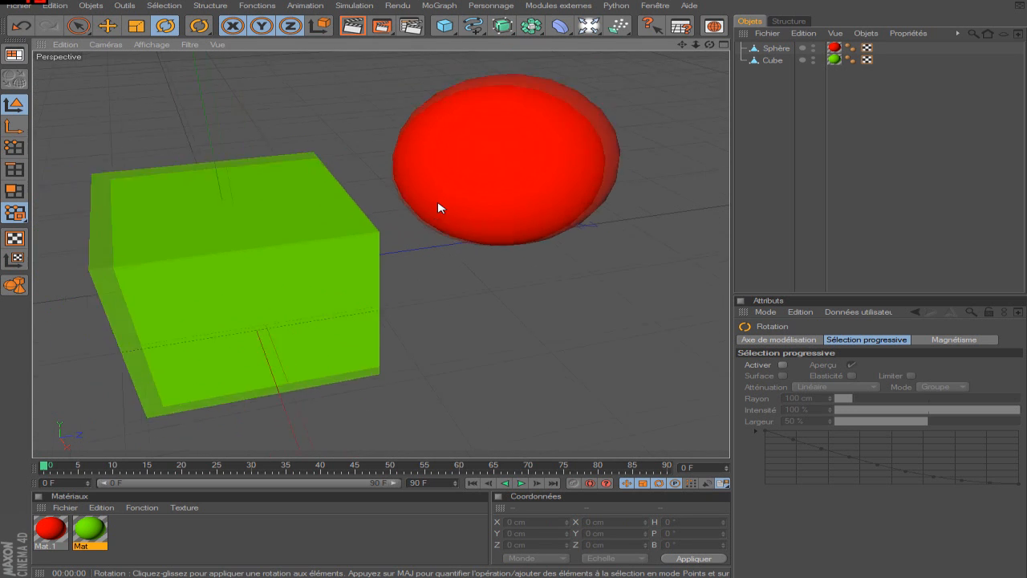
scroll(437, 208, "down", 3)
scroll(437, 208, "down", 3)
scroll(438, 209, "up", 3)
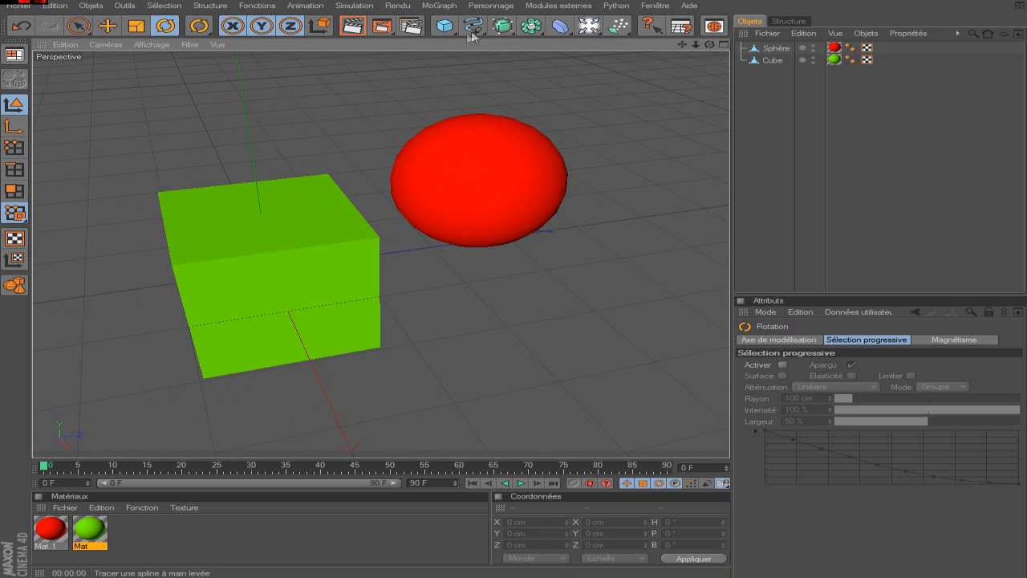
- Add a new parametric cube to the scene and delete the old green cube
left_click(443, 27)
left_click(513, 38)
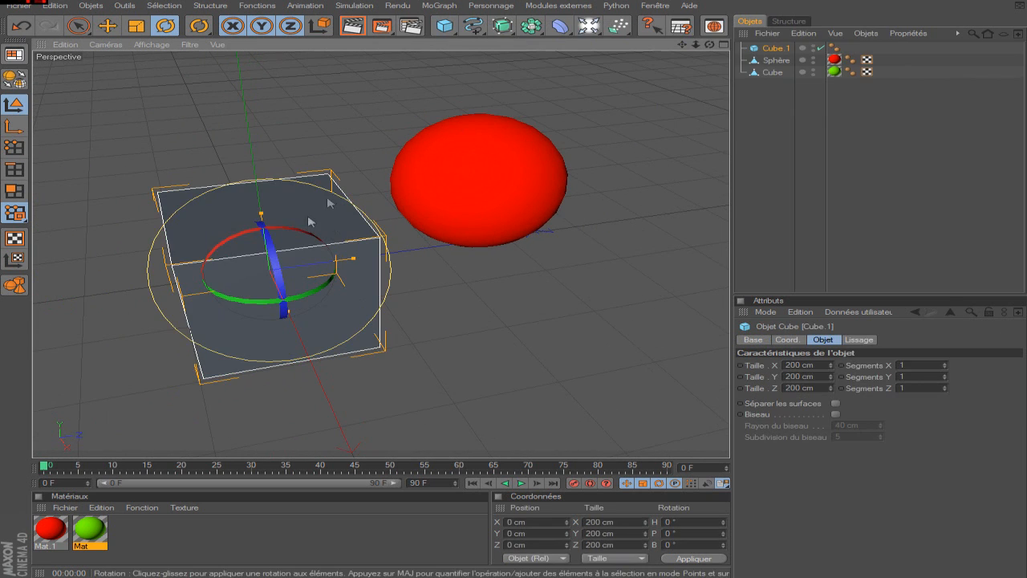
left_click(768, 73)
key("Delete")
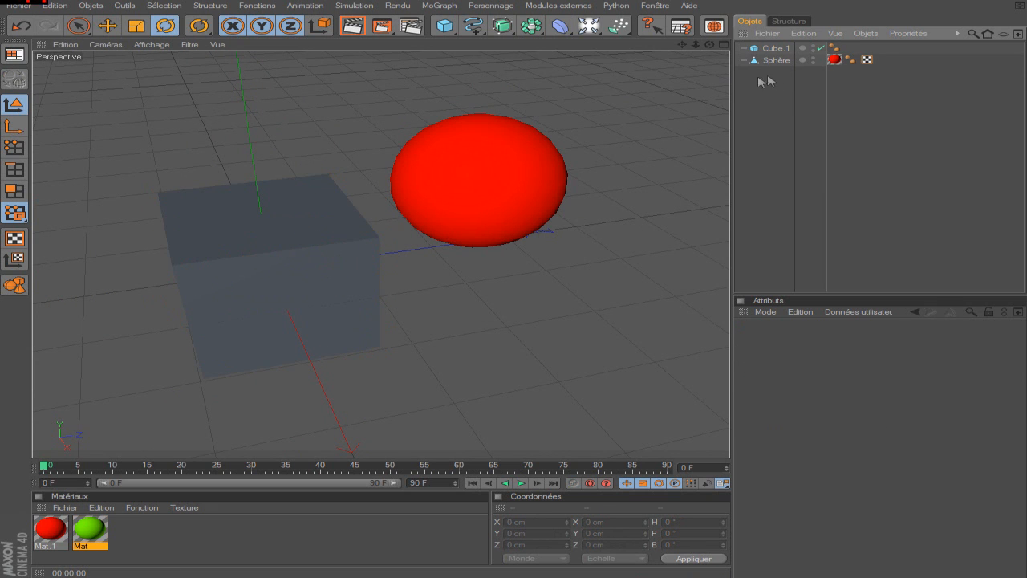
- Select the new cube and set its size to 204 × 189 × 200 cm with 23, 13 and 12 segments on X, Y and Z
left_click(775, 48)
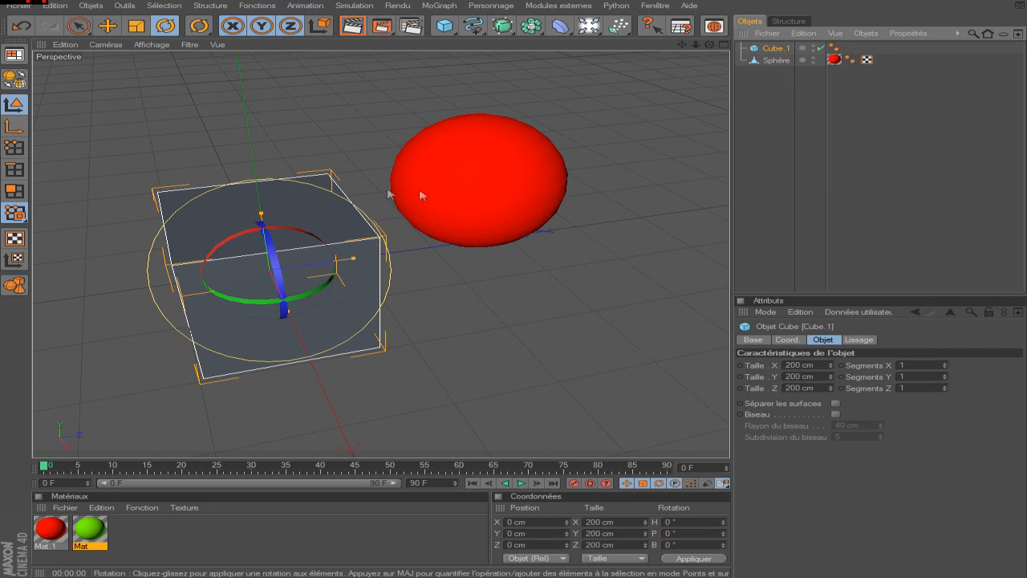
scroll(671, 130, "down", 3)
scroll(671, 131, "up", 4)
left_click_drag(709, 45, 669, 190)
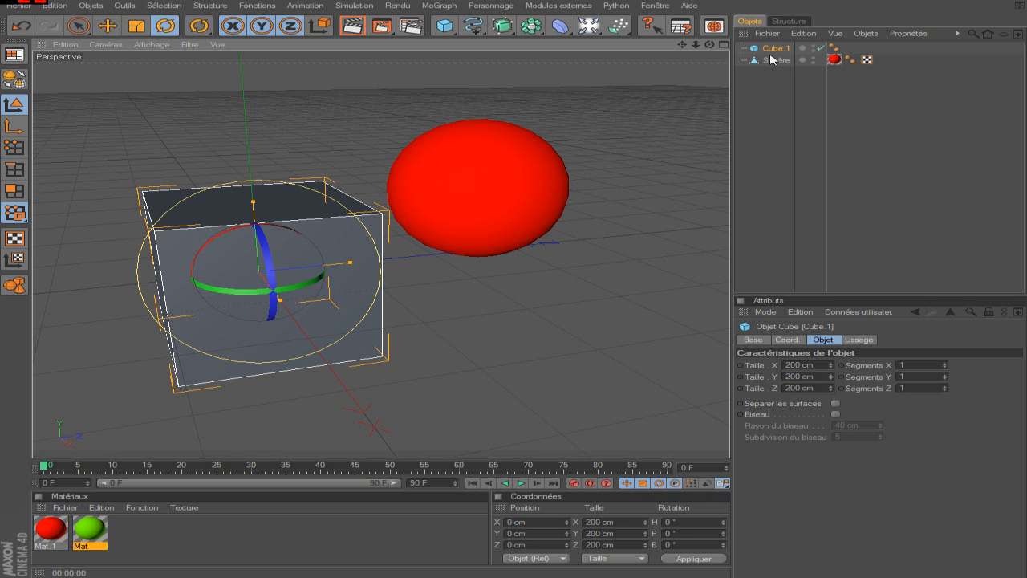
mouse_move(832, 368)
left_mouse_down()
mouse_move(832, 348)
mouse_move(831, 384)
left_mouse_up()
left_click_drag(951, 370, 951, 409)
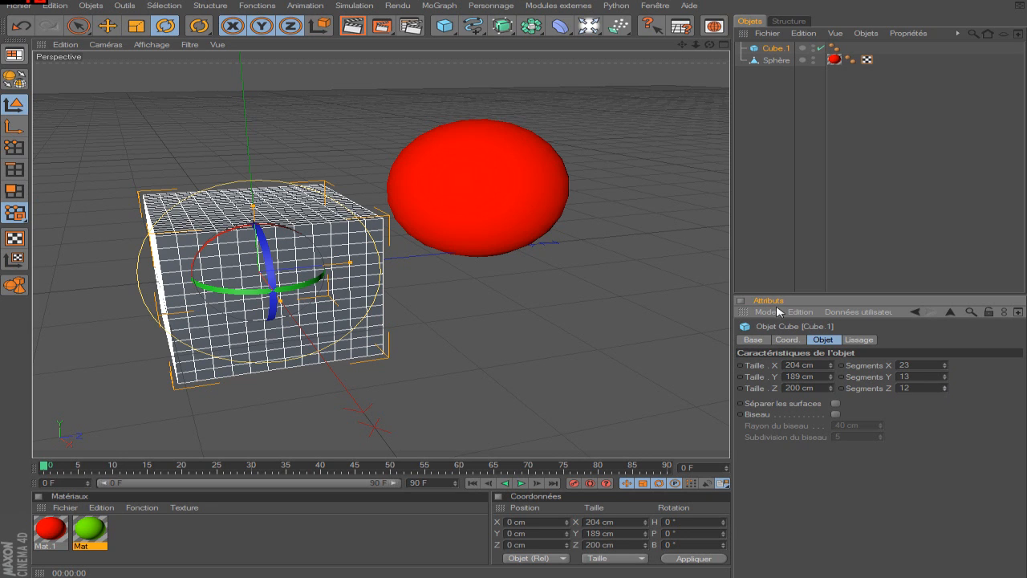
- Examine the new cube's position, scale and rotation coordinates, and deselect it
left_click(867, 340)
left_click(801, 340)
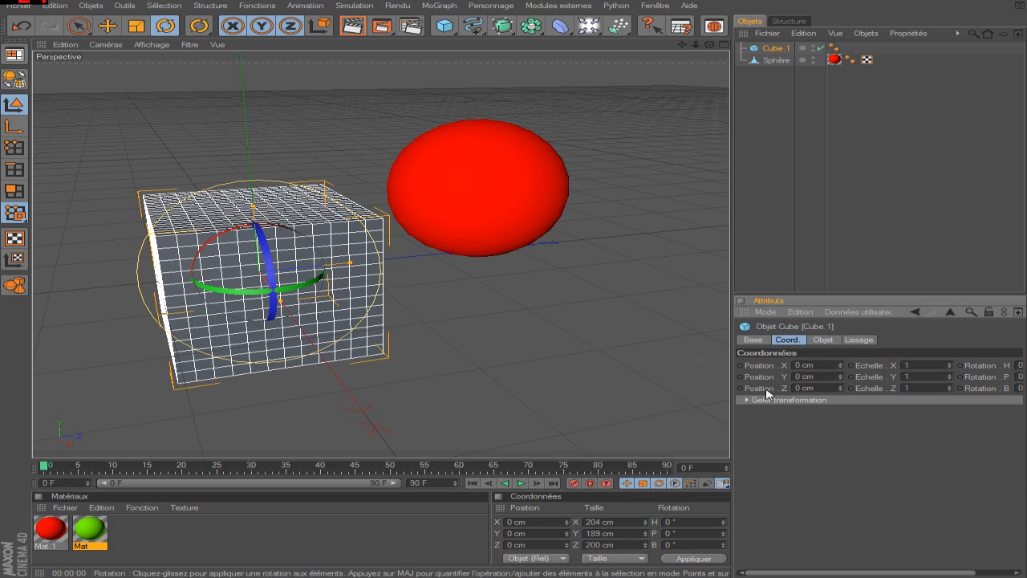
left_click(780, 234)
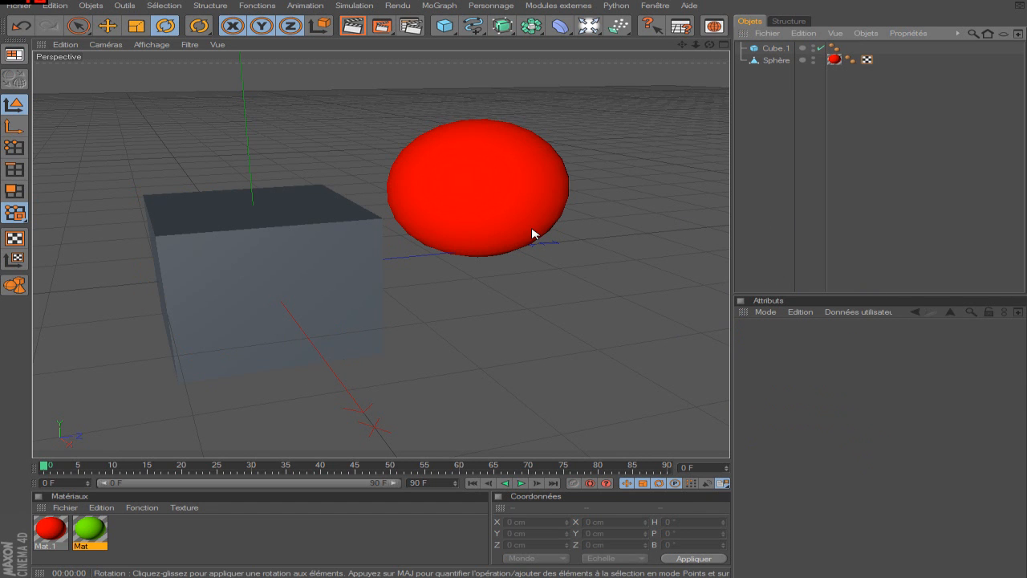
- Select the red sphere in the perspective view
scroll(500, 282, "down", 5)
scroll(499, 281, "up", 8)
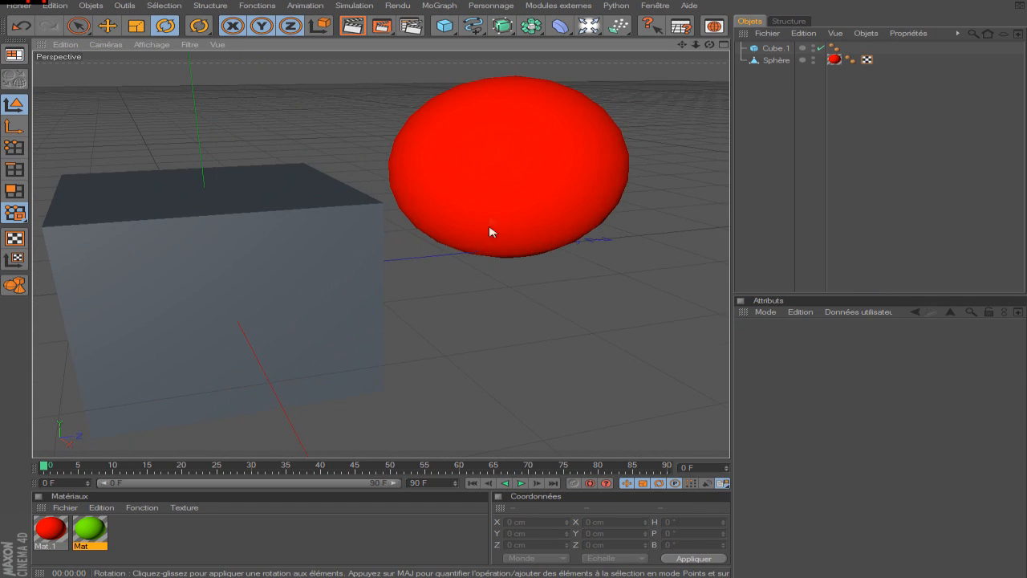
left_click(491, 212)
scroll(554, 217, "down", 4)
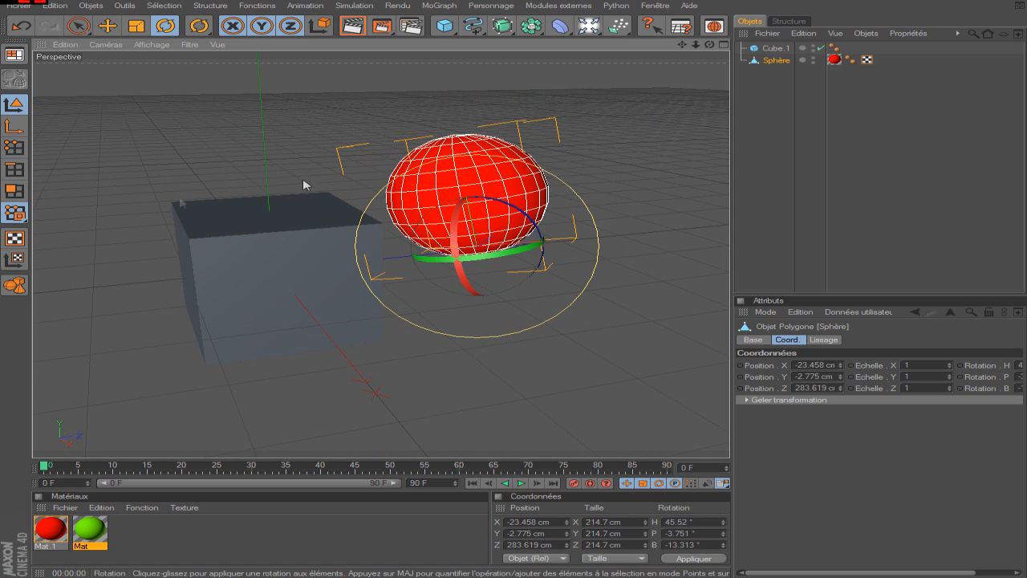
left_click_drag(304, 185, 132, 281, "alt")
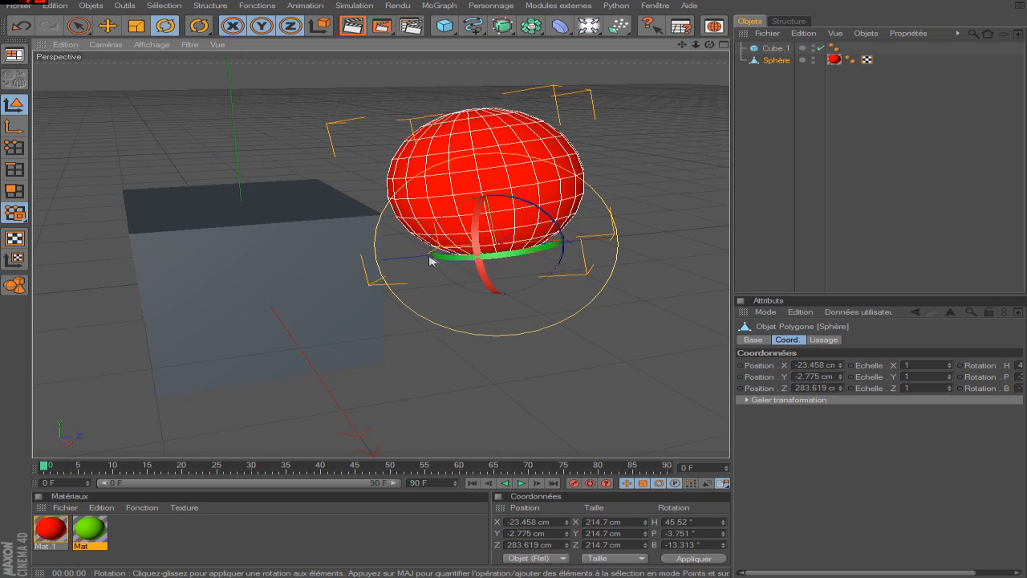
scroll(588, 216, "down", 3)
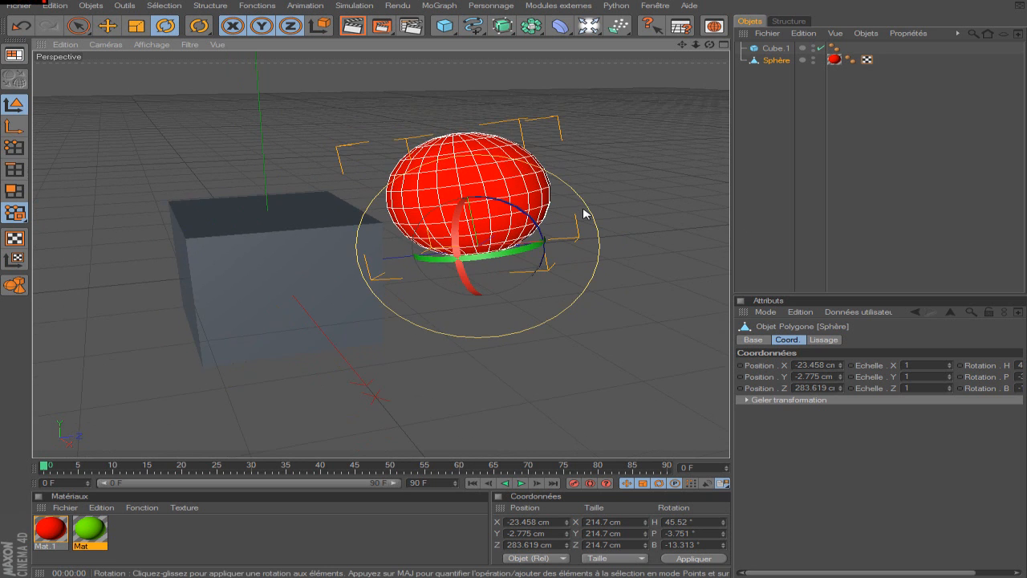
scroll(589, 219, "down", 3)
scroll(590, 219, "up", 5)
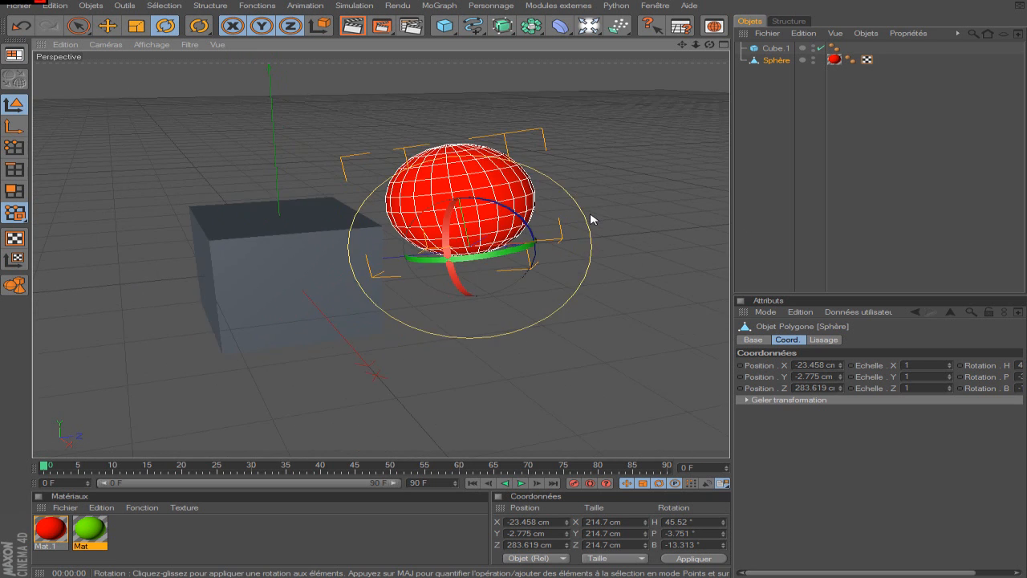
scroll(590, 219, "down", 2)
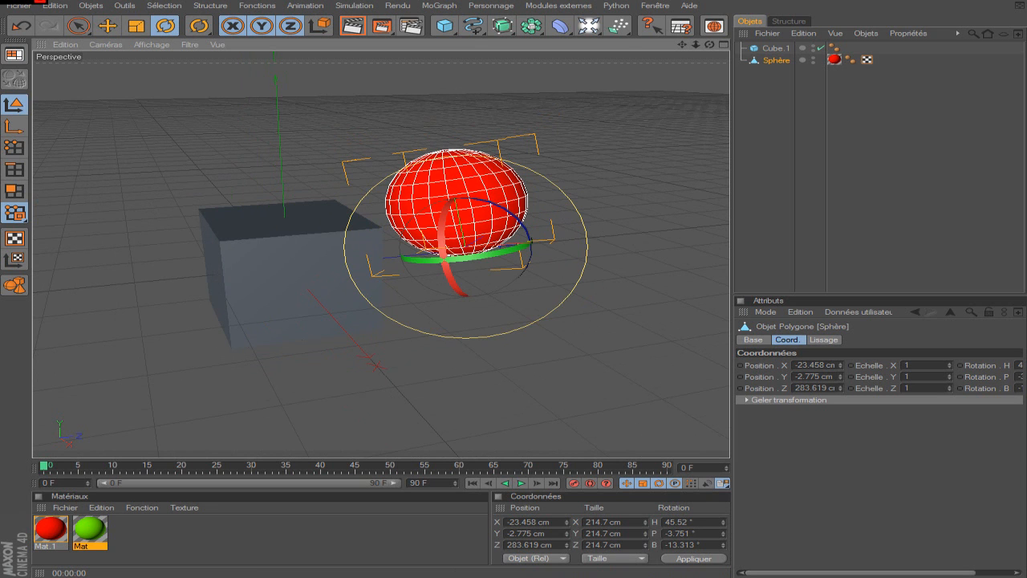
mouse_move(709, 45)
left_mouse_down()
mouse_move(722, 50)
mouse_move(710, 88)
mouse_move(706, 68)
mouse_move(714, 88)
mouse_move(722, 68)
mouse_move(714, 45)
left_mouse_up()
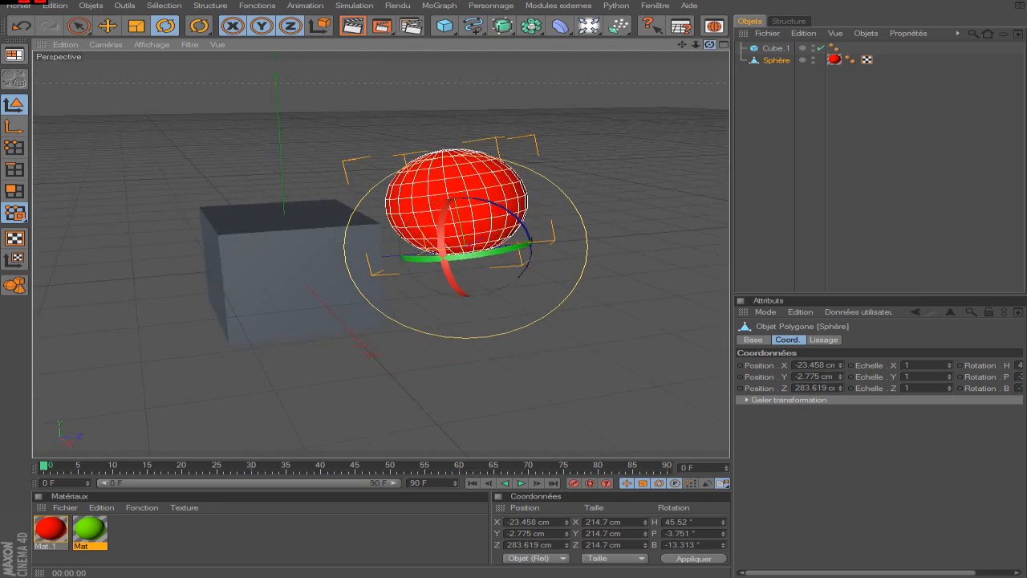